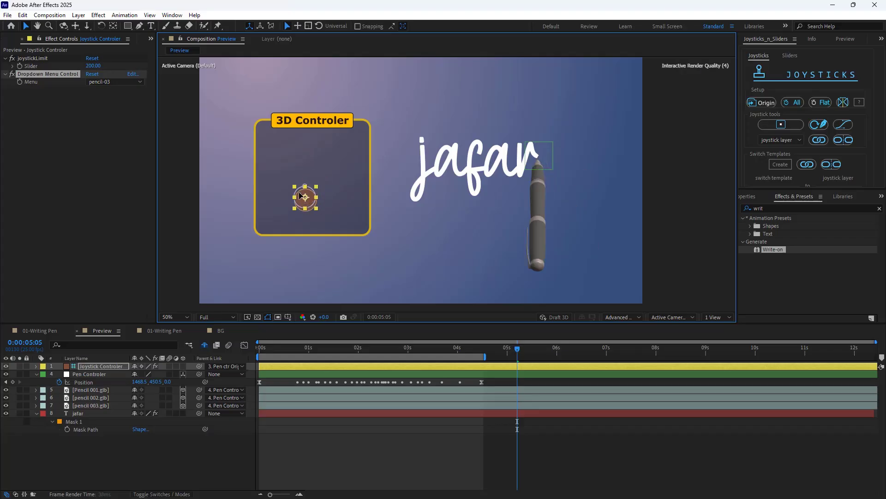
- Tilt the pen with the joystick, then try pencil-02 and pencil-01, ending on pencil-03
left_click_drag(300, 196, 307, 201)
left_click(113, 82)
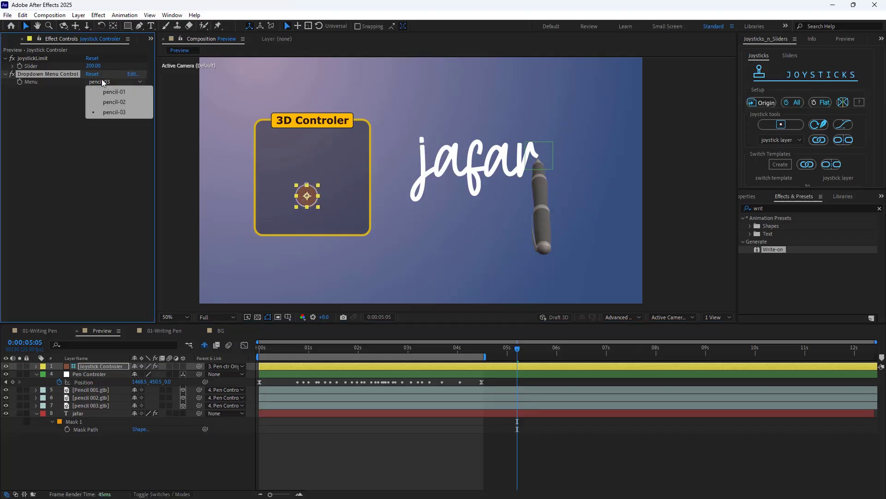
left_click(114, 101)
left_click(104, 82)
left_click(105, 92)
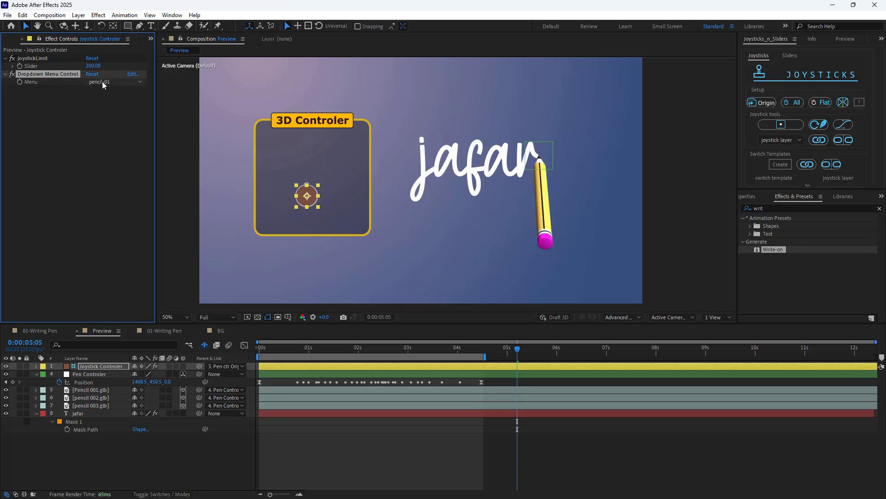
left_click(113, 81)
left_click(111, 112)
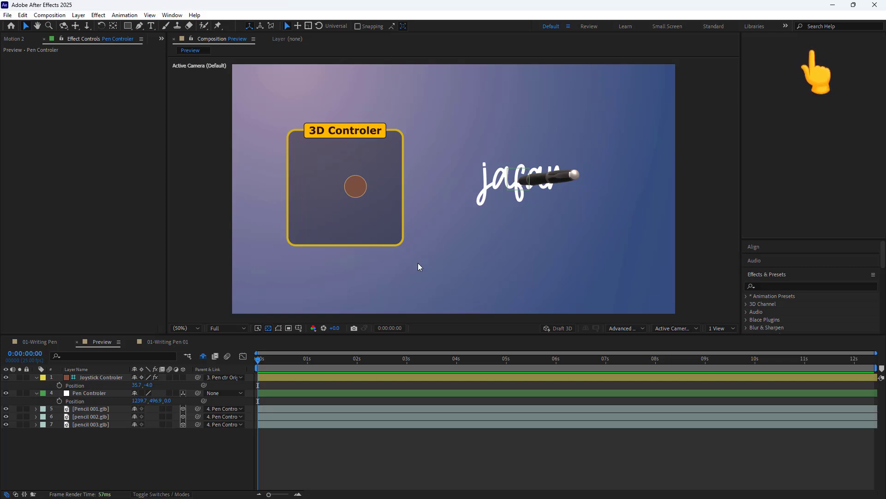
- Nudge the Pen Controler slightly lower in the scene and tilt the pen with the joystick
left_click(115, 392)
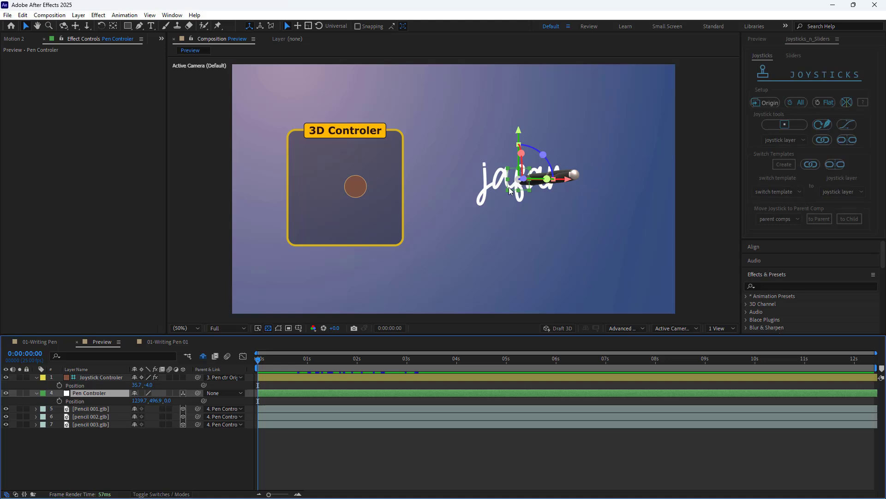
mouse_move(505, 188)
left_mouse_down()
mouse_move(505, 210)
mouse_move(511, 186)
left_mouse_up()
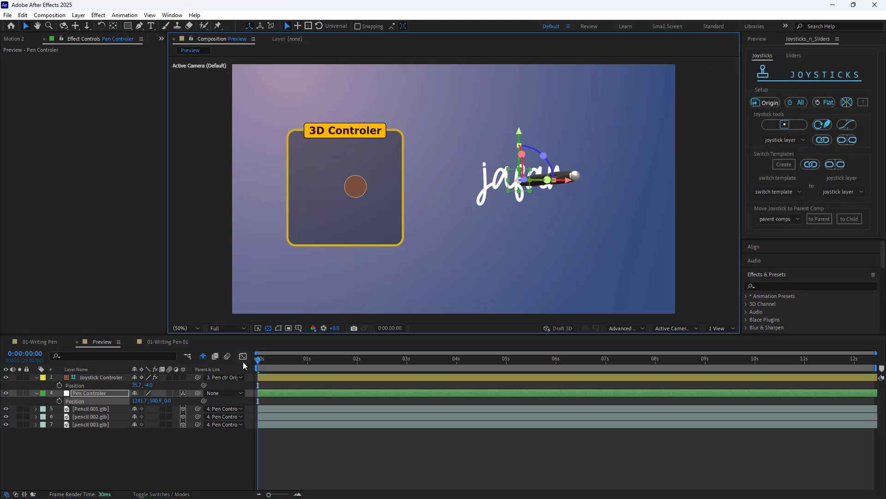
left_click(97, 378)
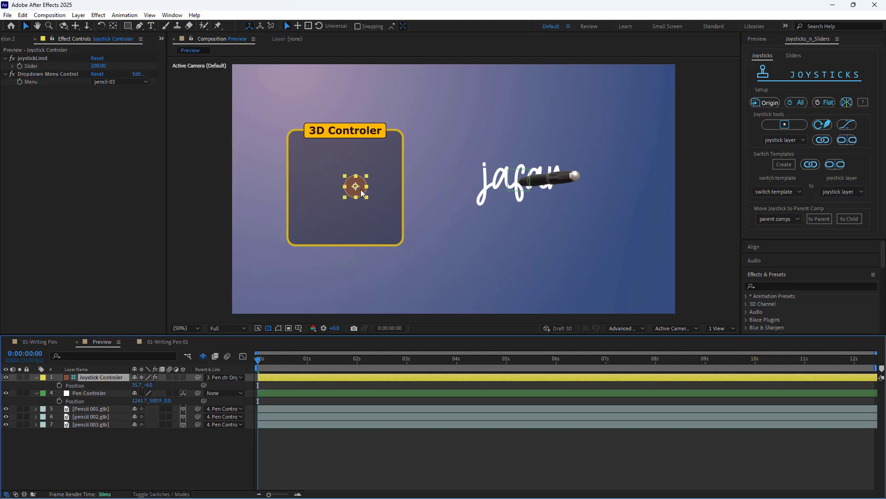
mouse_move(362, 193)
left_mouse_down()
mouse_move(345, 200)
mouse_move(337, 183)
mouse_move(367, 171)
mouse_move(376, 200)
mouse_move(366, 214)
mouse_move(352, 210)
mouse_move(360, 186)
mouse_move(373, 197)
mouse_move(333, 186)
mouse_move(377, 184)
mouse_move(369, 197)
left_mouse_up()
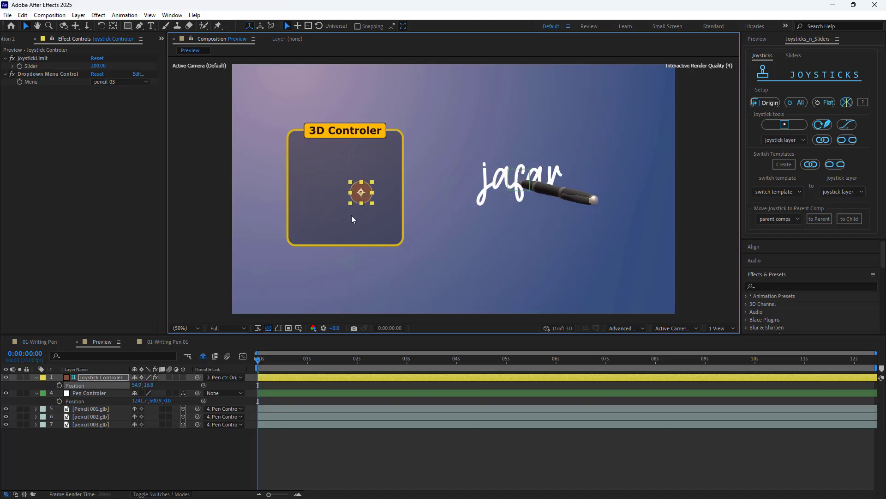
- Cycle the pen model through pencil-02 and pencil-01, ending on the dark pencil-03
left_click(98, 378)
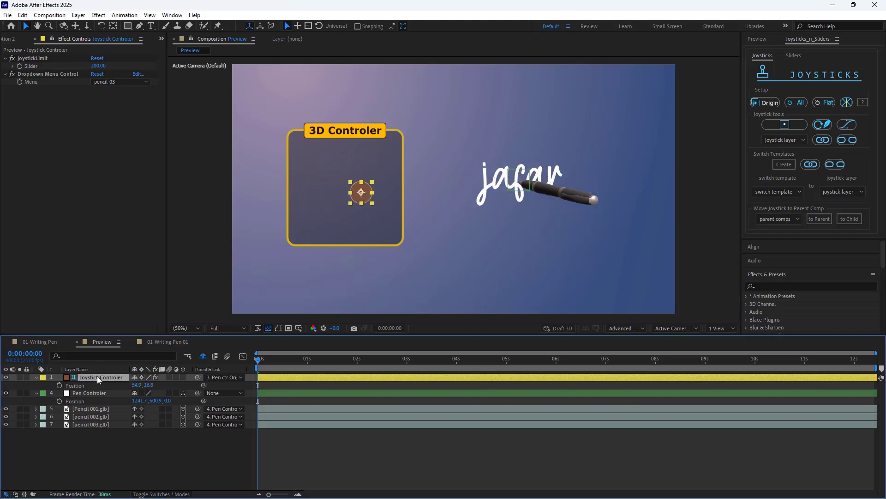
left_click(121, 82)
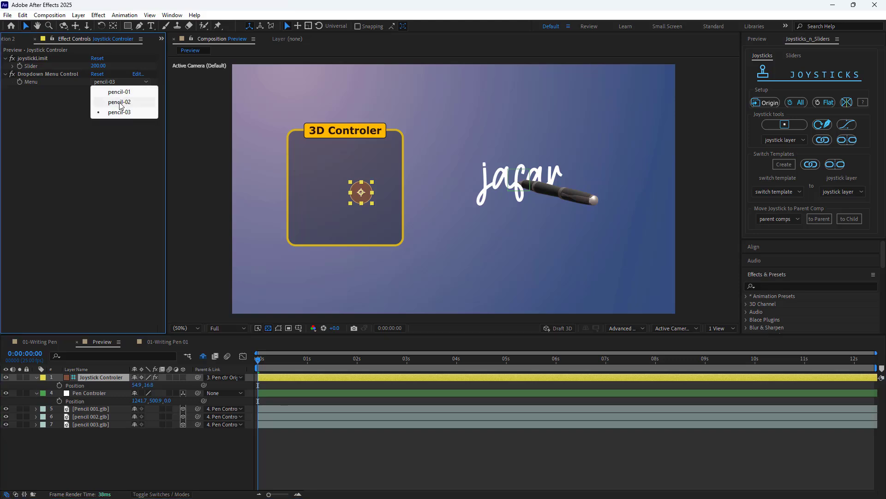
left_click(120, 102)
left_click(117, 83)
left_click(119, 91)
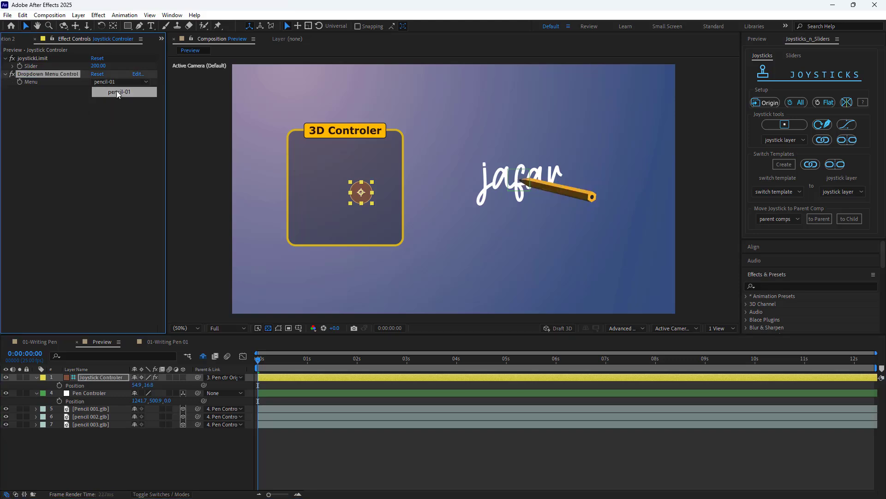
left_click(118, 82)
left_click(117, 113)
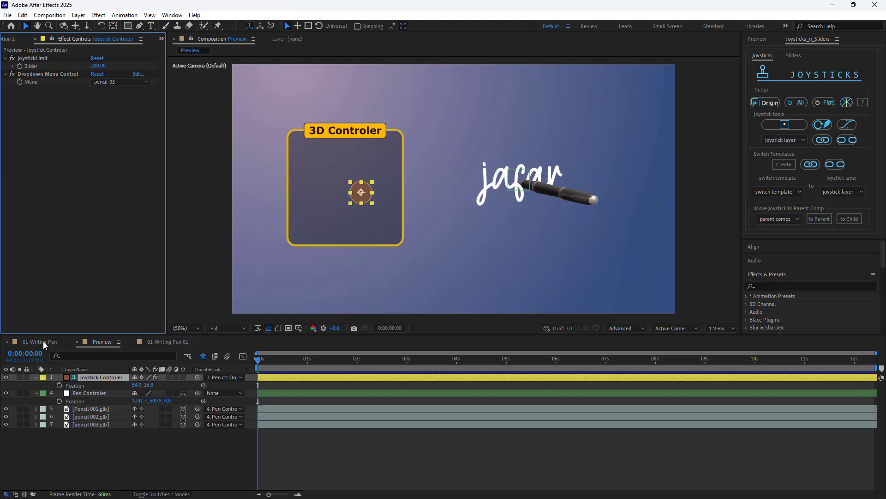
- Switch to the 01-Writing Pen composition and select the signature's Shape Layer 1
left_click(39, 341)
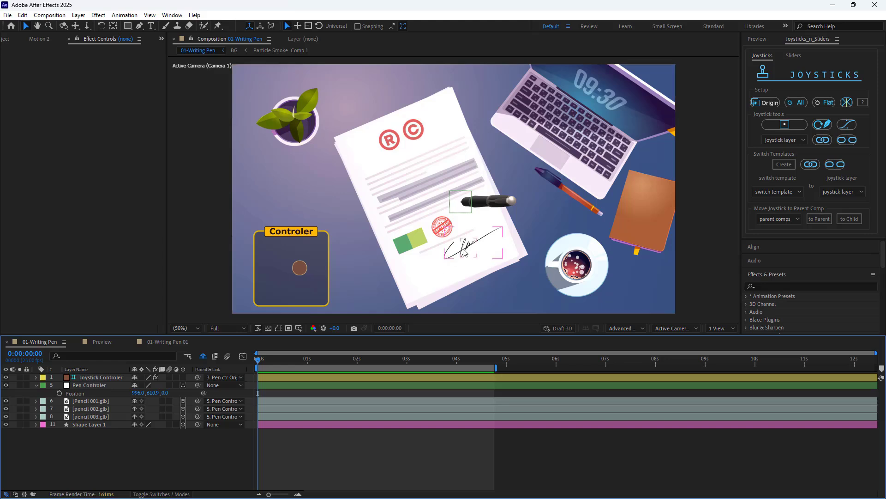
left_click(87, 425)
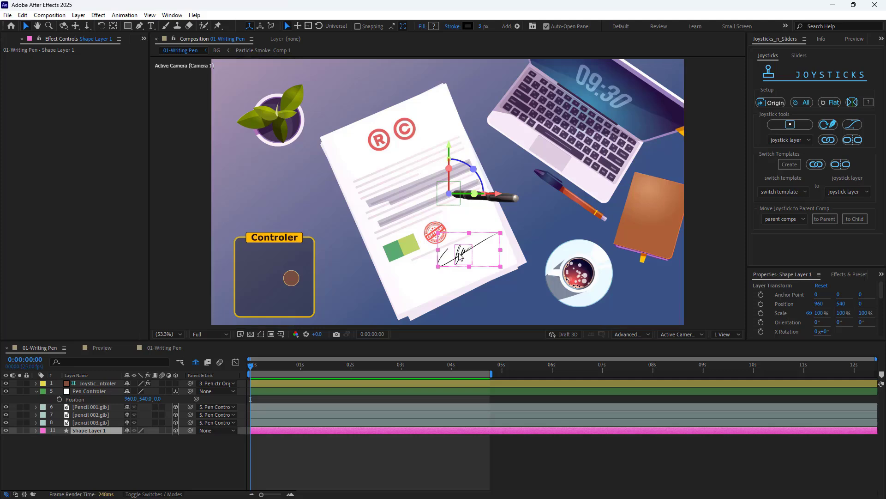
left_click(105, 432)
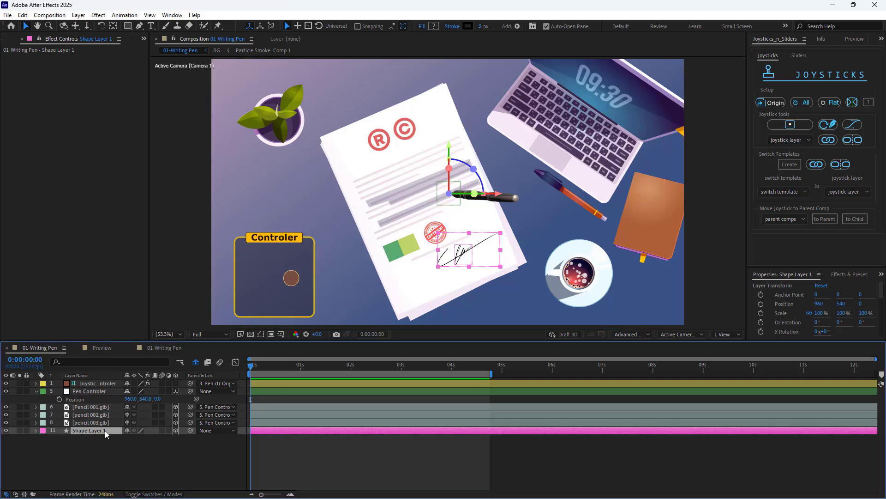
- Reset the Position values of both the Pen Controler and the signature layer
key("p")
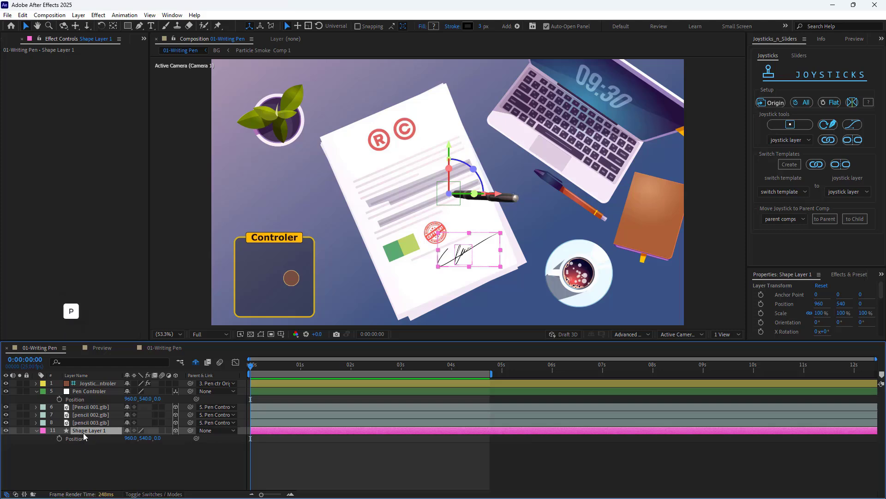
right_click(75, 397)
left_click(101, 343)
right_click(76, 438)
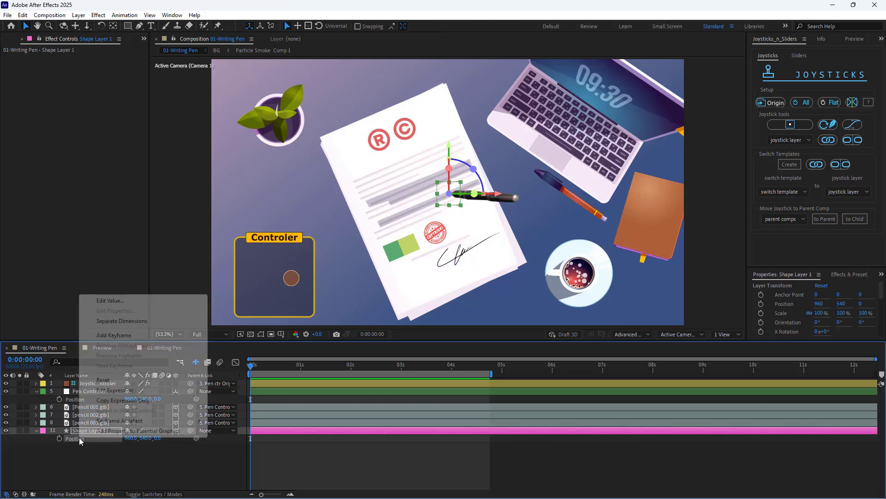
left_click(100, 379)
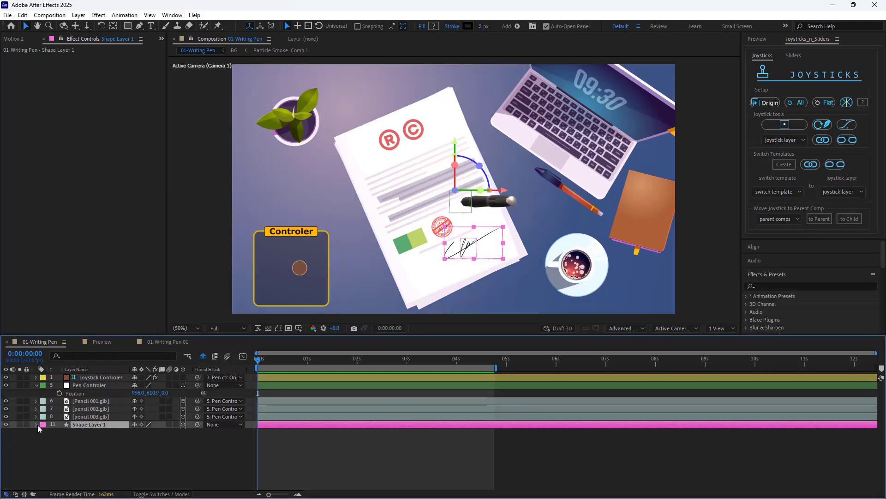
- Copy Shape 1's Path and paste it into the Pen Controler as position keyframes
scroll(40, 430, "down", 1)
left_click(51, 424)
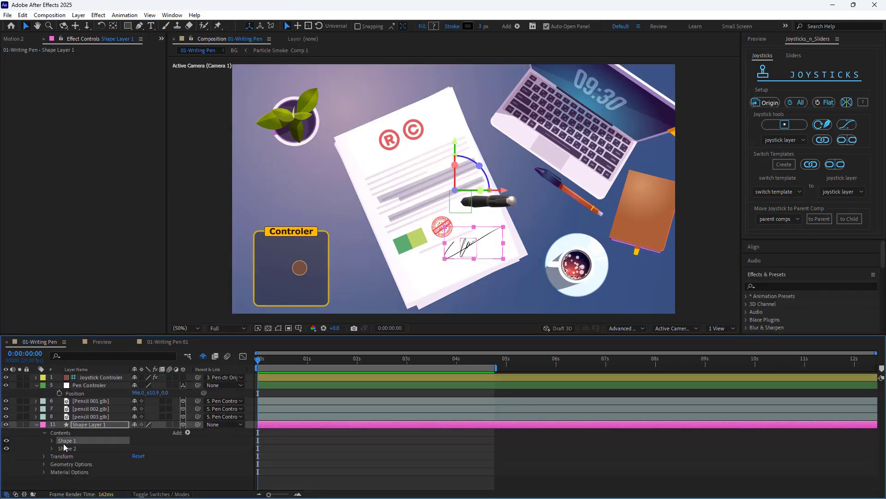
left_click(52, 441)
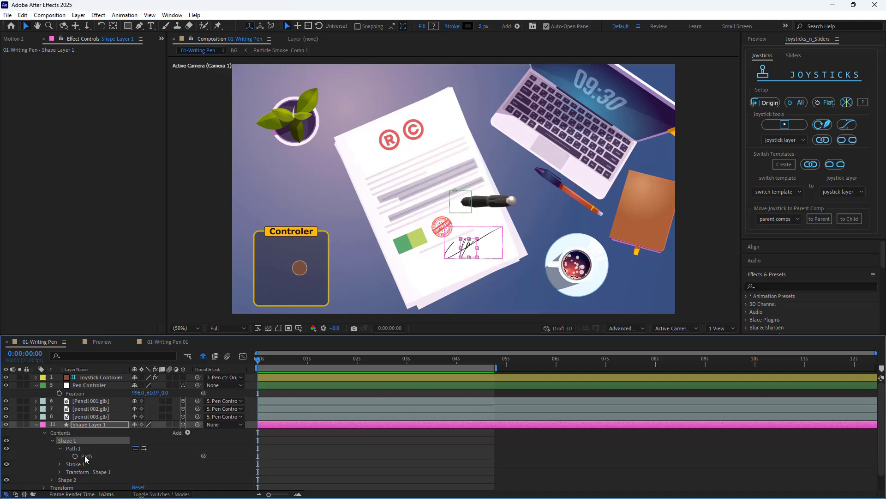
left_click(85, 457)
key("ctrl+c")
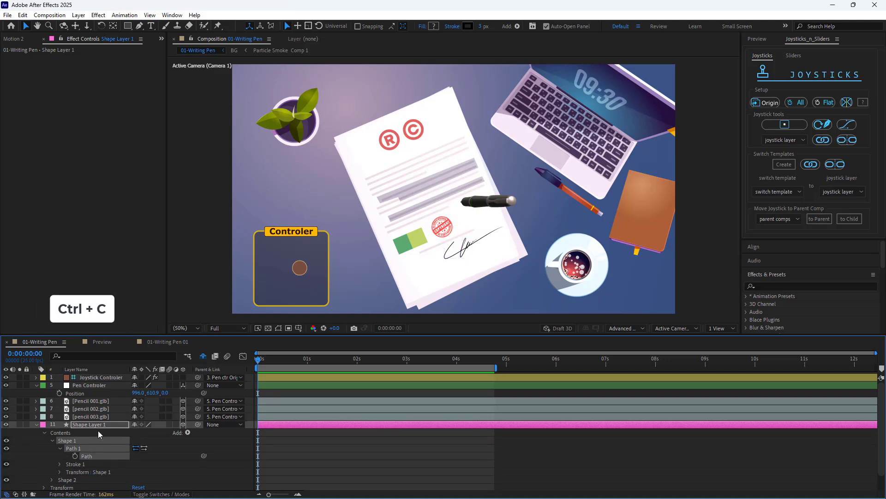
left_click(85, 386)
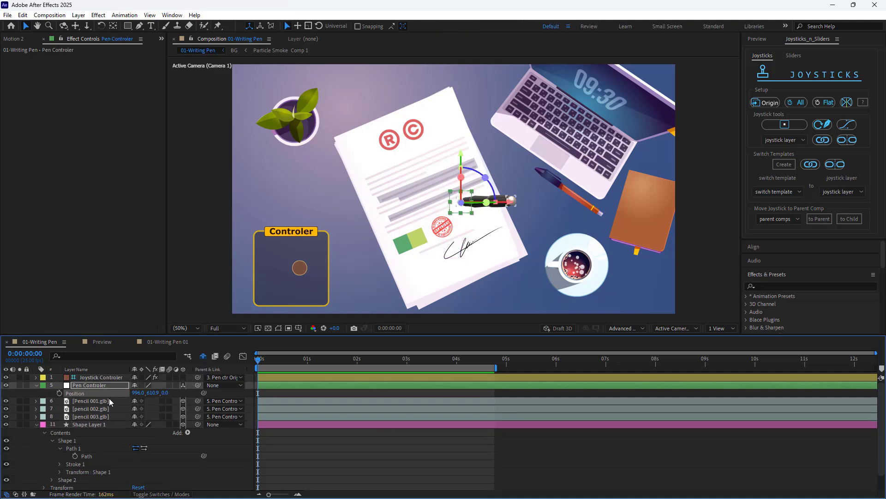
key("ctrl+v")
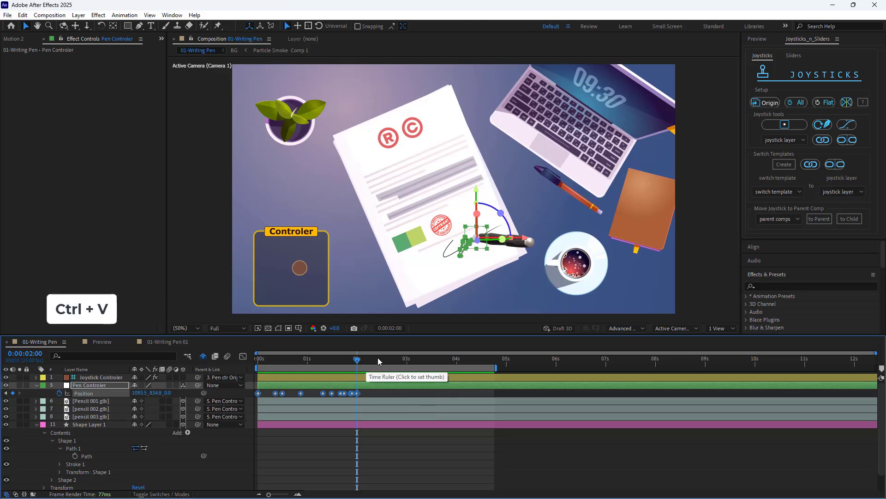
- At 0:00:02:11, paste Shape 2's Path into the Pen Controler Position as keyframes
left_click(379, 360)
left_click_drag(383, 362, 380, 362)
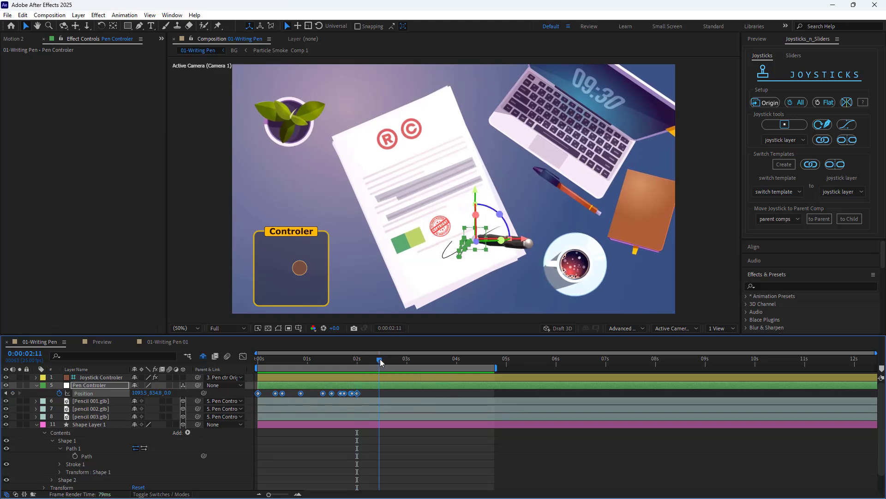
scroll(137, 460, "down", 2)
left_click(51, 462)
scroll(62, 465, "down", 1)
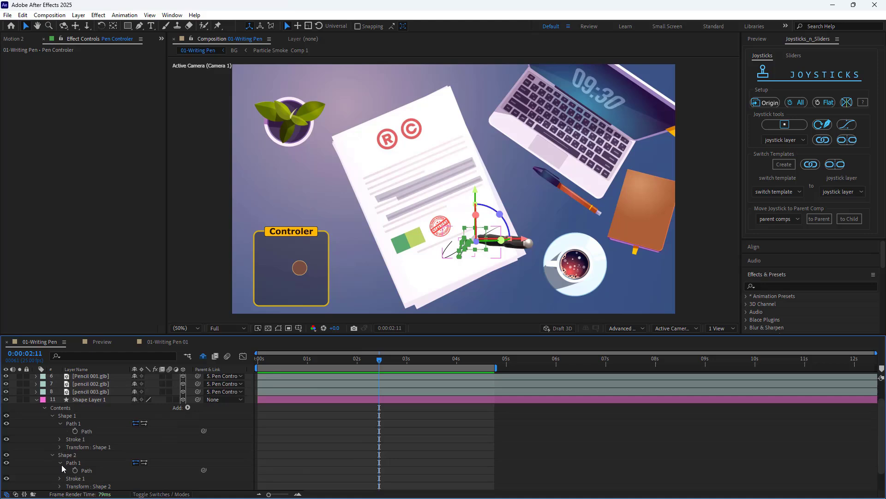
left_click(85, 470)
scroll(83, 463, "up", 3)
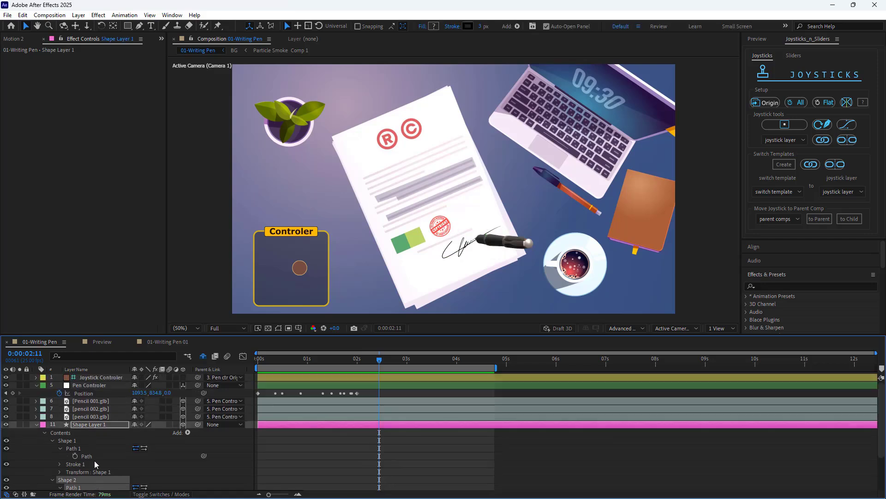
key("ctrl+c")
left_click(93, 393)
key("ctrl+v")
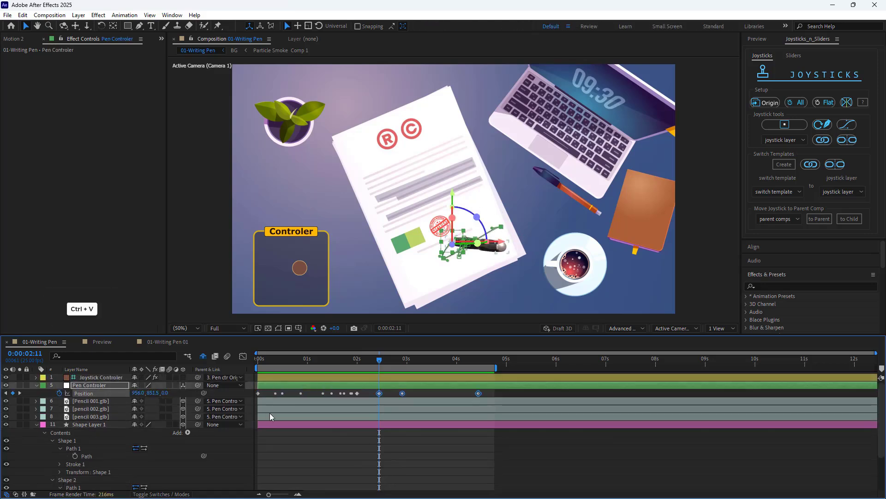
scroll(438, 254, "up", 1)
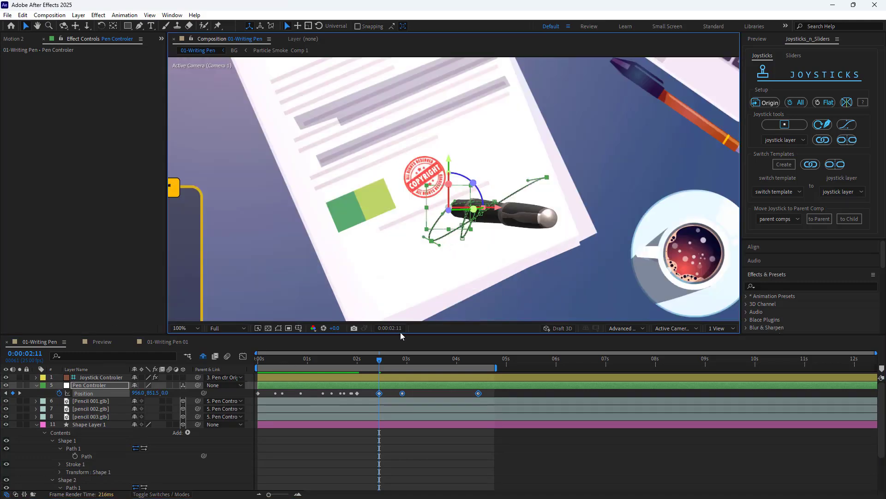
key("Home")
key("space")
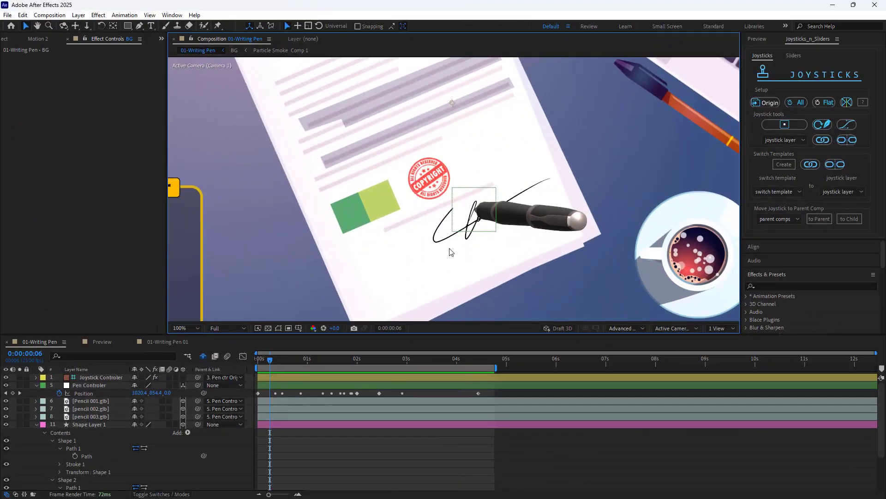
- Add Trim Paths to Shape 1, the first signature stroke
left_click(71, 443)
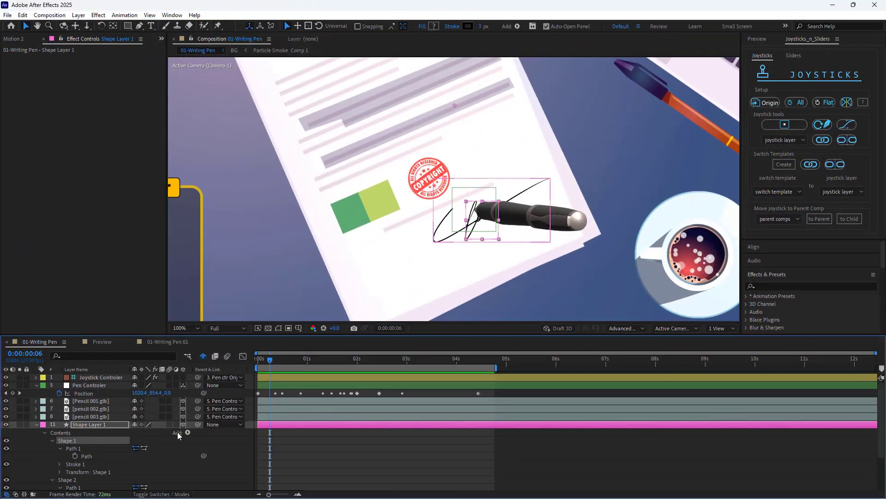
left_click(187, 433)
left_click(222, 382)
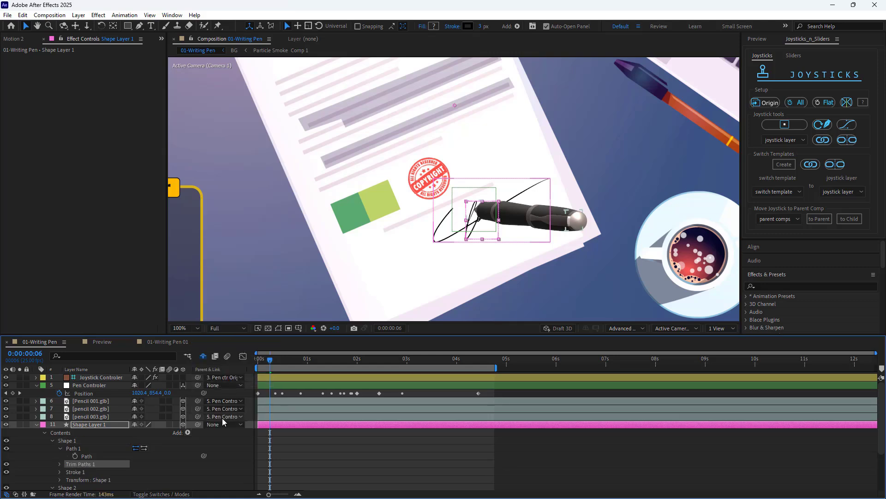
scroll(138, 445, "down", 2)
left_click(59, 440)
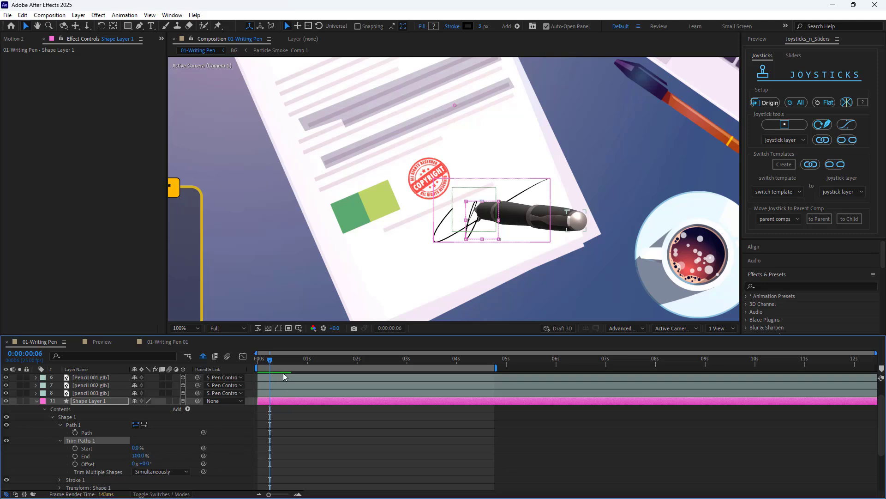
scroll(283, 376, "up", 2)
left_click_drag(268, 370, 243, 364)
scroll(141, 451, "down", 2)
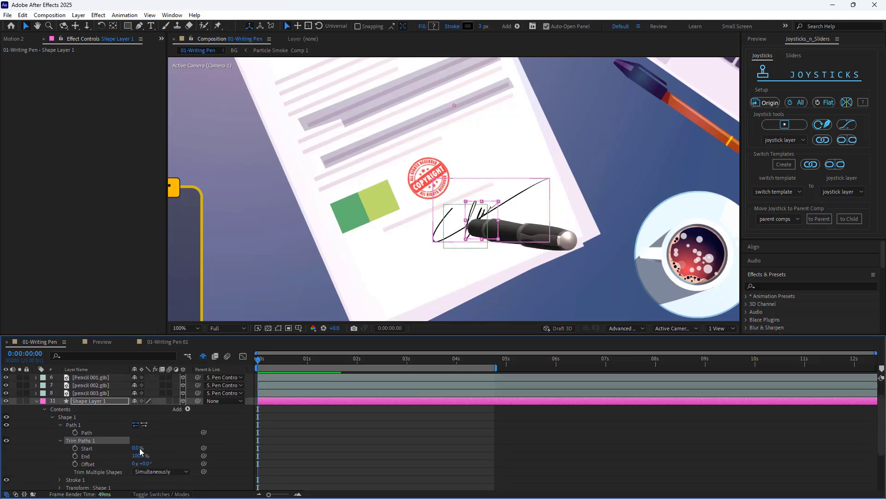
- Keyframe Shape 1's Trim Paths End at 0% at 0 s and 100% at 2 s
left_click(75, 456)
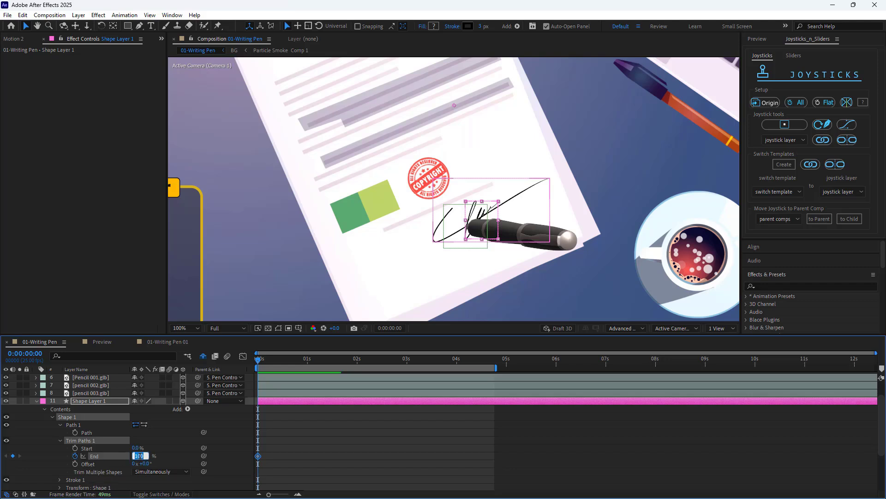
scroll(317, 422, "up", 1)
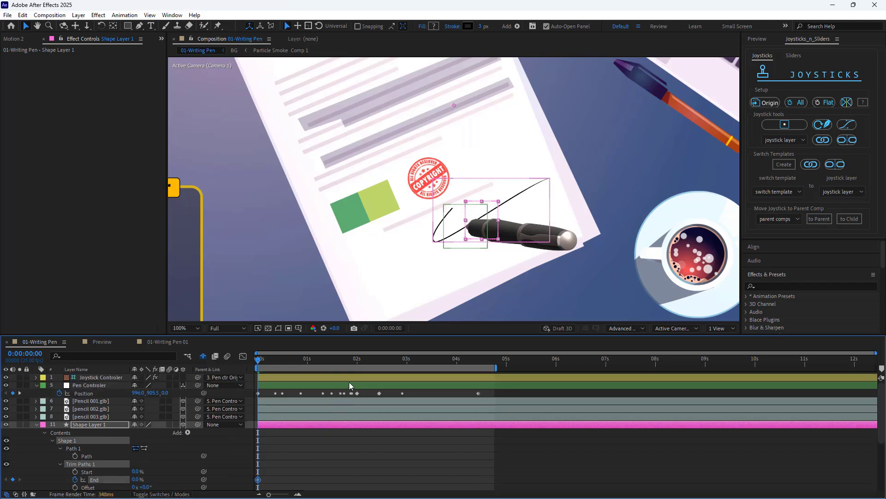
left_click(356, 358)
left_click(358, 393)
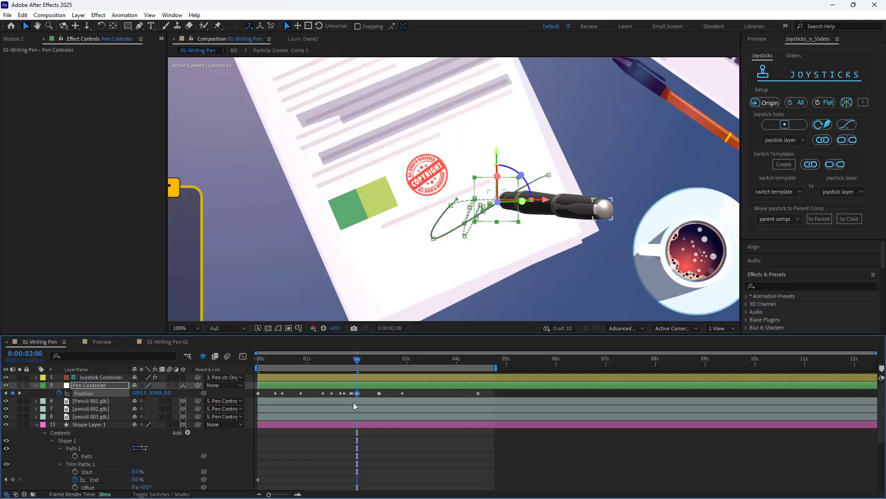
scroll(354, 402, "down", 1)
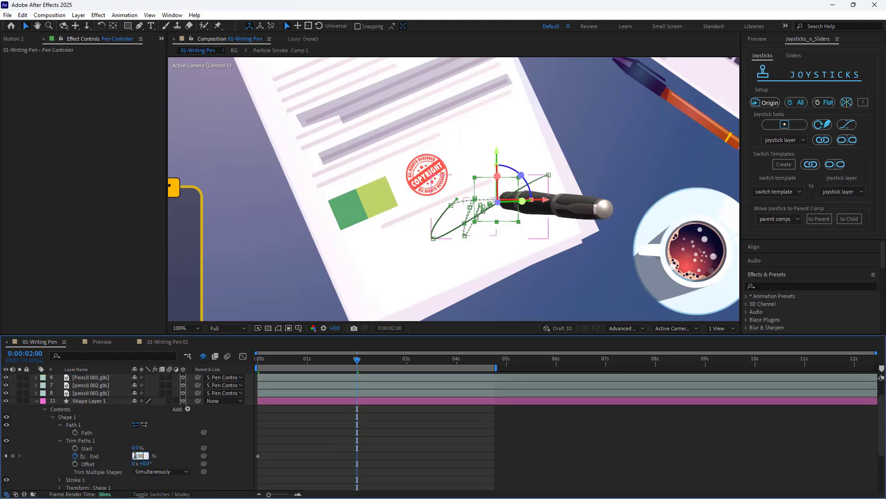
key("Return")
- Add Trim Paths to Shape 2 and expand its settings
scroll(89, 467, "down", 2)
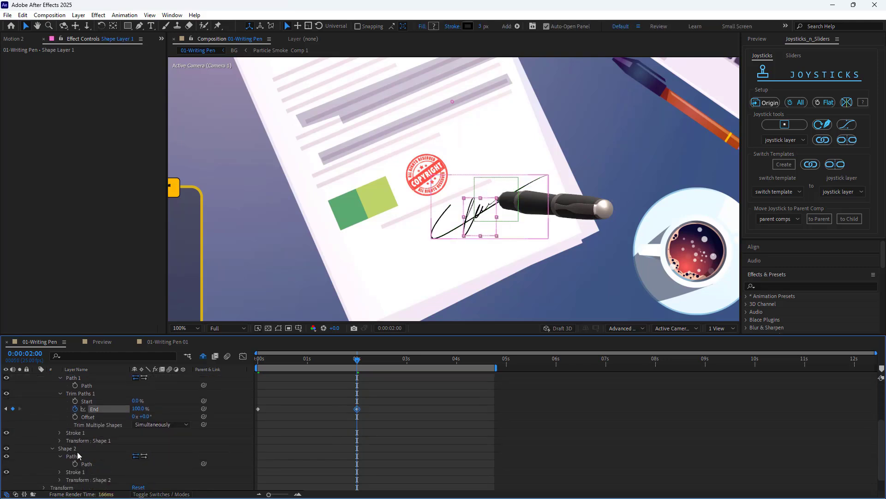
scroll(64, 450, "down", 1)
left_click(69, 432)
scroll(199, 400, "up", 2)
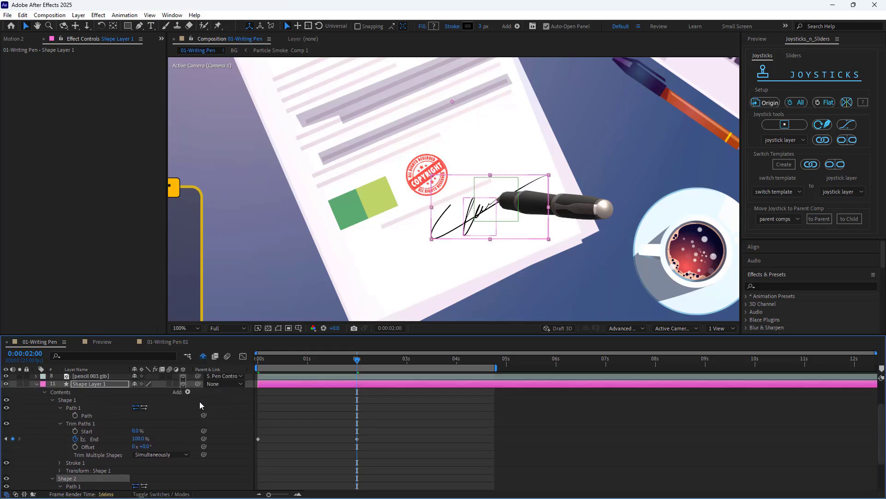
left_click(190, 397)
left_click(212, 344)
scroll(66, 450, "down", 1)
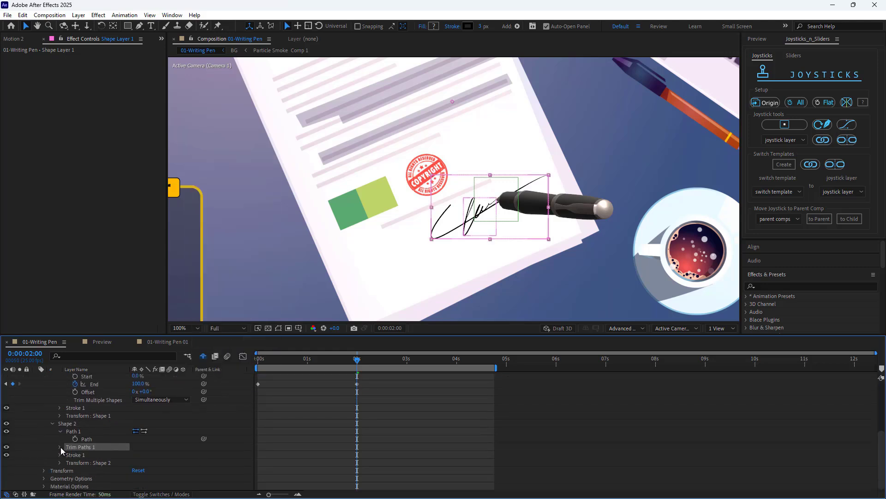
left_click(60, 470)
scroll(319, 438, "up", 3)
- Keyframe Shape 2's Trim Paths End from 0% at 2:11 to 100% at 4:11
left_click_drag(357, 359, 379, 359)
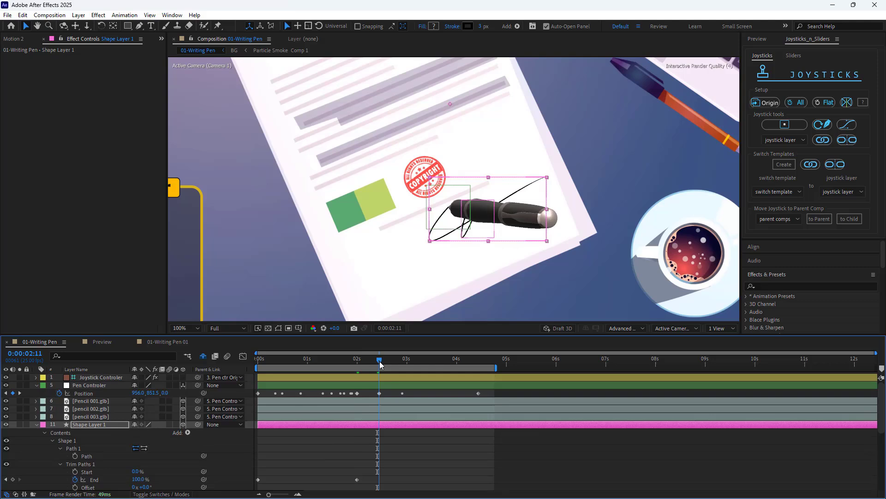
left_click(380, 388)
scroll(332, 452, "down", 4)
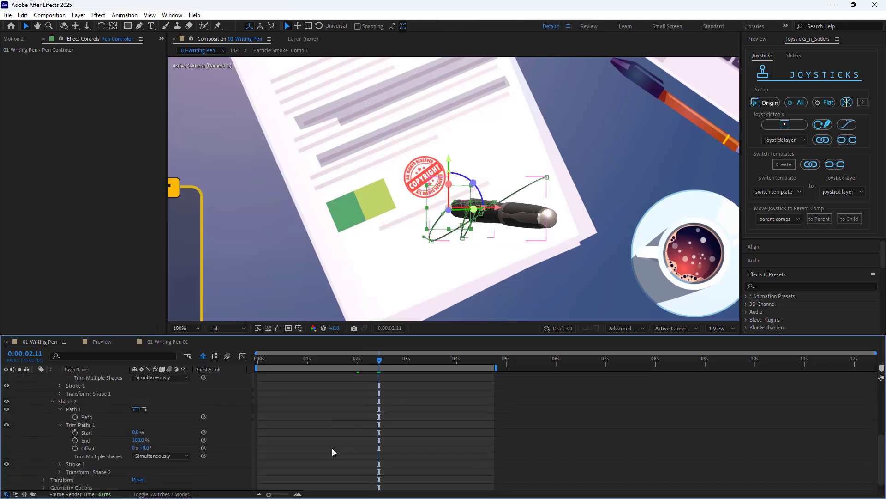
left_click(75, 441)
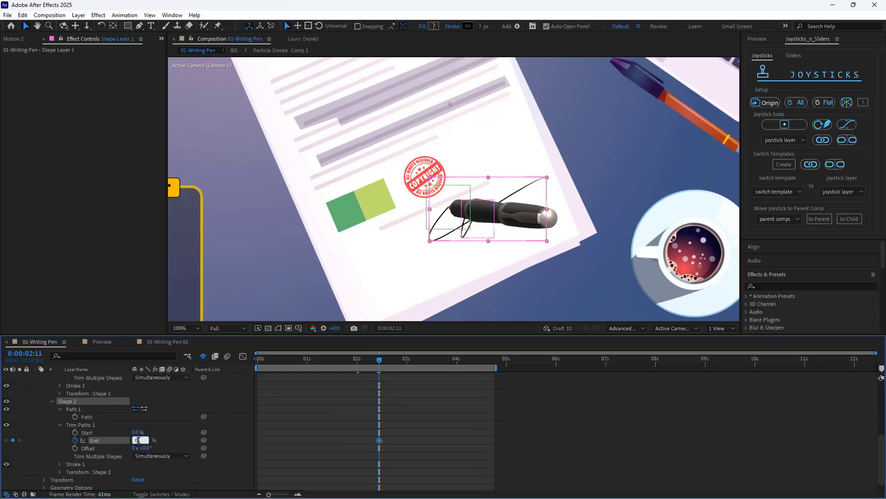
scroll(412, 444, "up", 5)
left_click(480, 360)
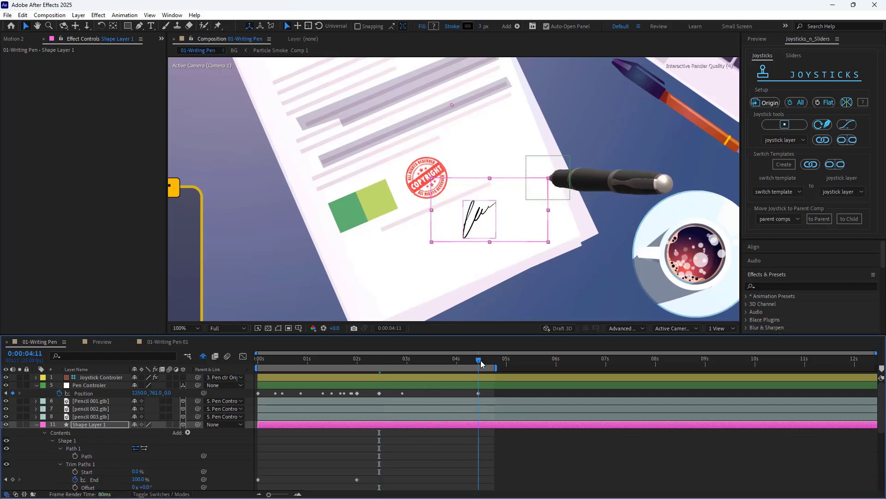
left_click(479, 393)
scroll(480, 415, "down", 5)
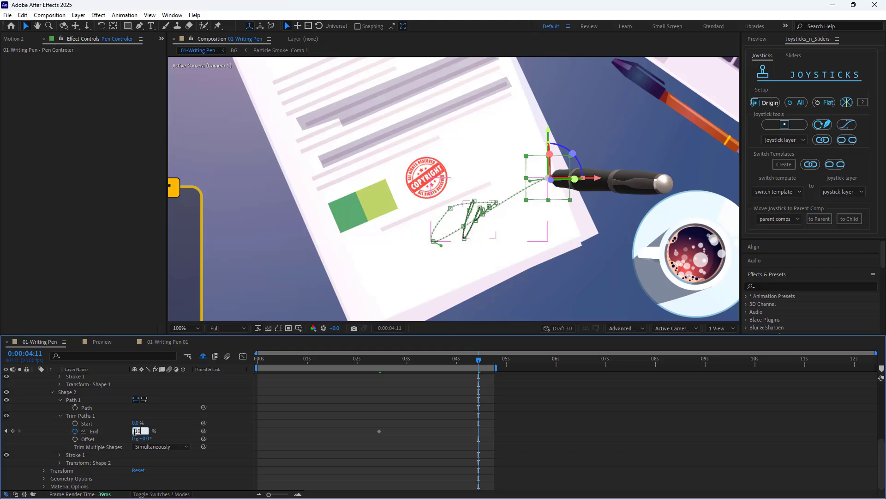
type("0")
key("Return")
scroll(320, 419, "up", 5)
- Return to the start and preview the pen signing the document
left_click(320, 419)
left_click_drag(271, 360, 257, 359)
key("space")
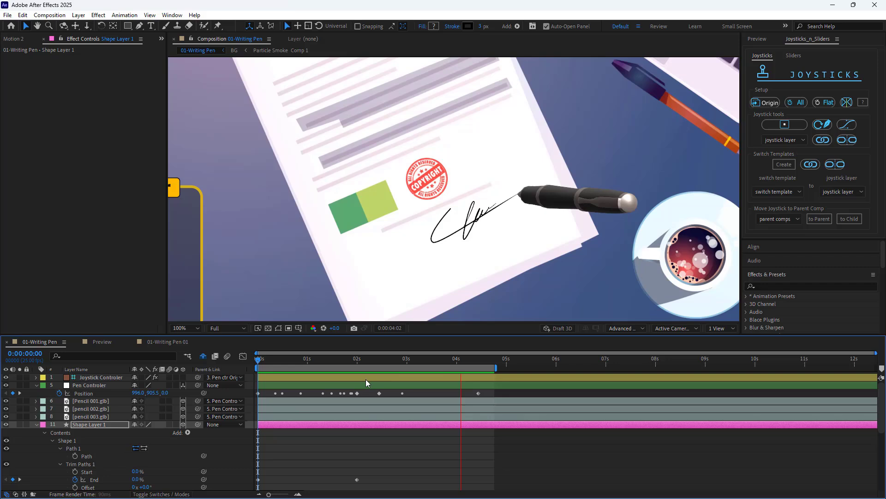
key("space")
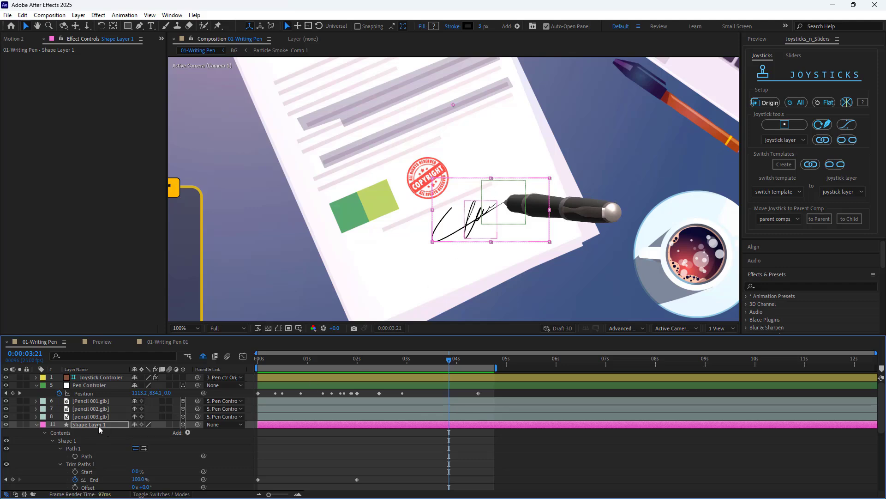
left_click(98, 424)
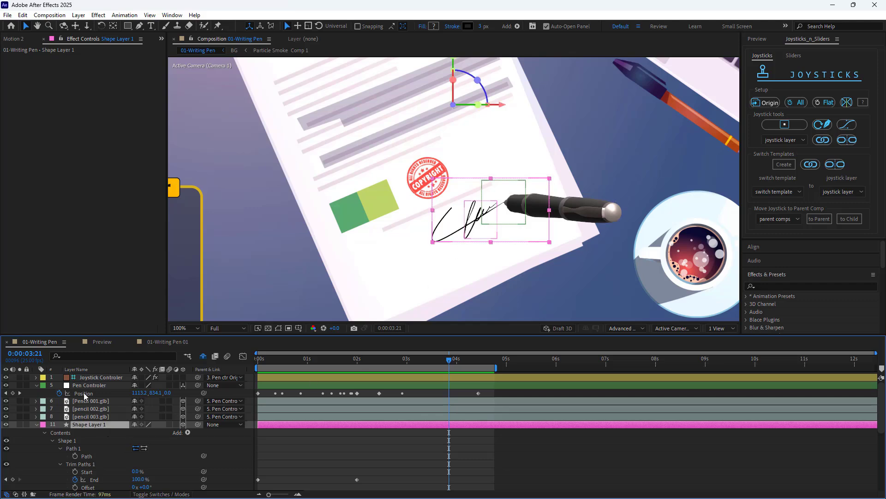
- Shift all the pen's position keyframes down-left on the page and preview the signing
left_click(84, 392)
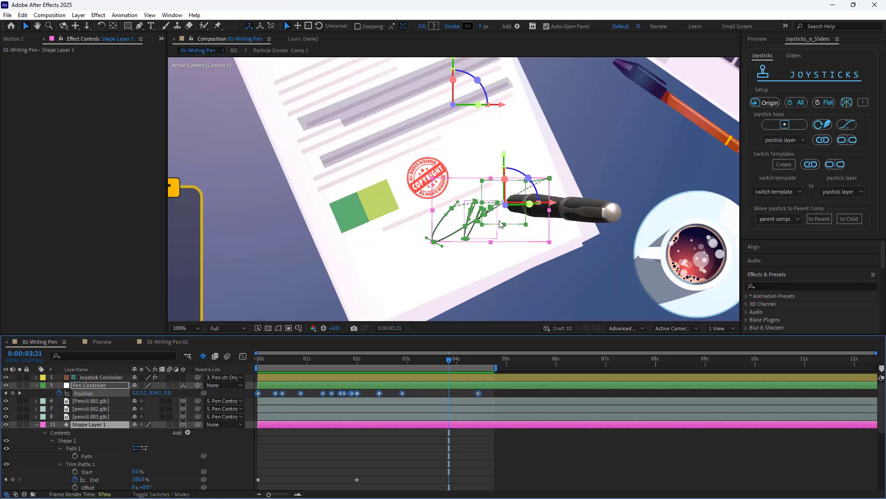
left_click_drag(500, 224, 479, 247)
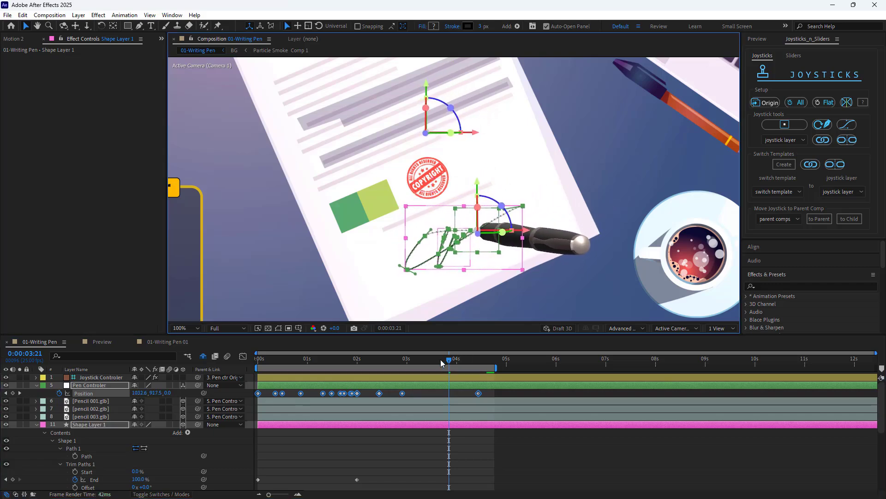
left_click(262, 361)
key("space")
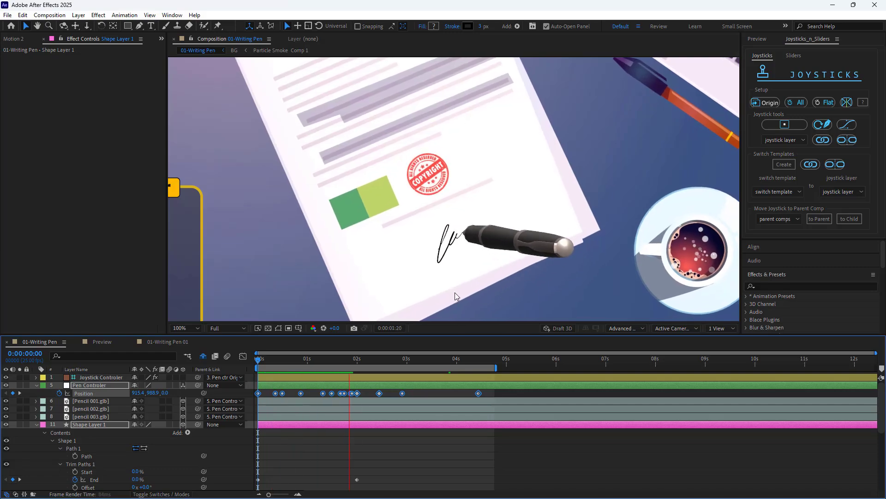
key("space")
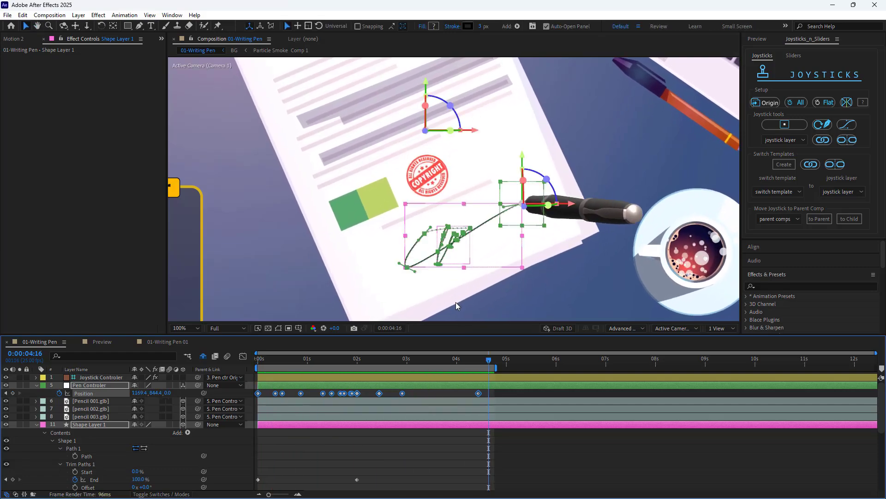
- Zoom the viewer out to 50% and tilt the pen with the Controler joystick
key("comma")
key("comma")
left_click(296, 259)
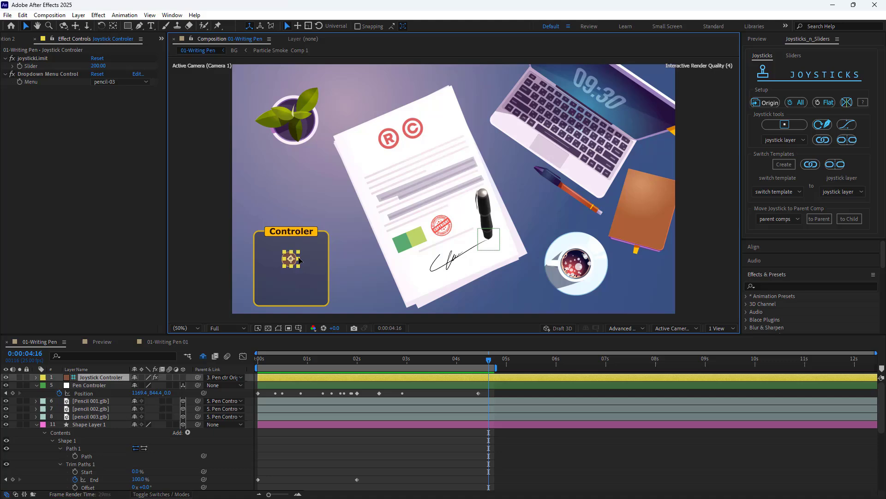
mouse_move(299, 260)
left_mouse_down()
mouse_move(314, 270)
mouse_move(300, 274)
mouse_move(307, 266)
left_mouse_up()
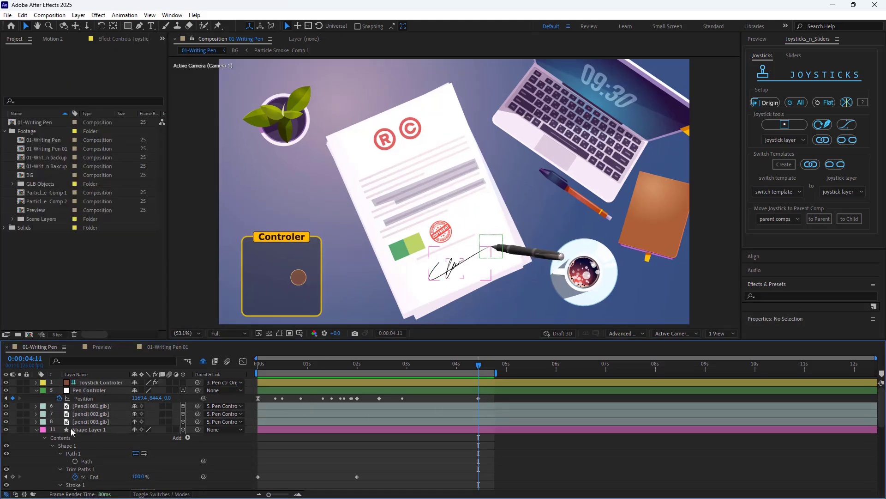
- Apply Easy Ease to all the pen Position and stroke End keyframes
left_click(71, 427)
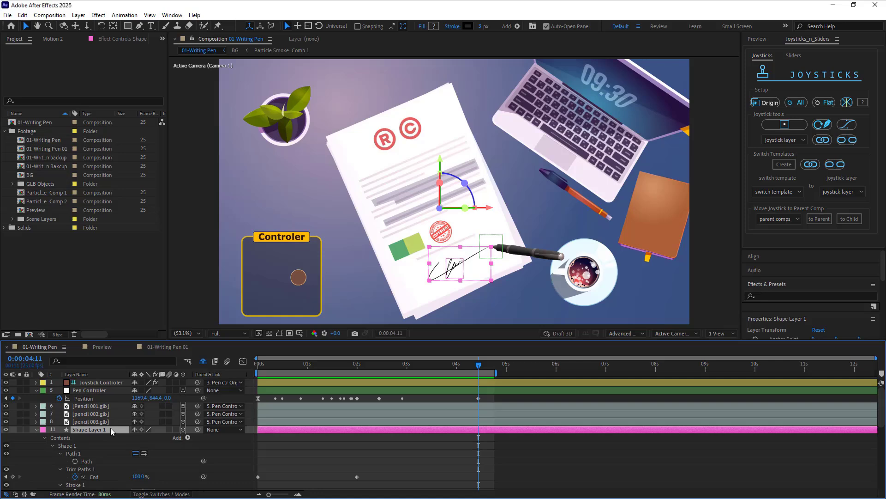
key("u")
left_click_drag(490, 395, 256, 452)
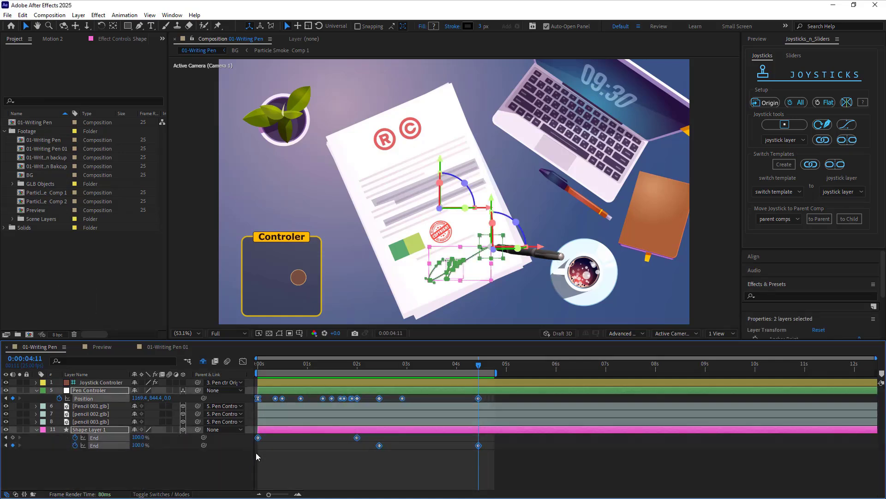
right_click(259, 441)
mouse_move(319, 430)
left_click(437, 380)
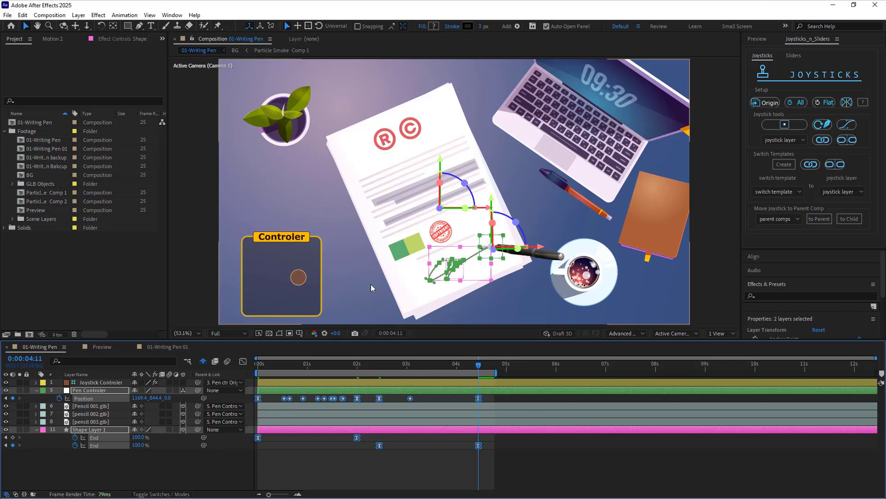
- Delay all keyframes about 1.3 s to start near 0:00:01:08 and extend the work area to 8 s
left_click(320, 365)
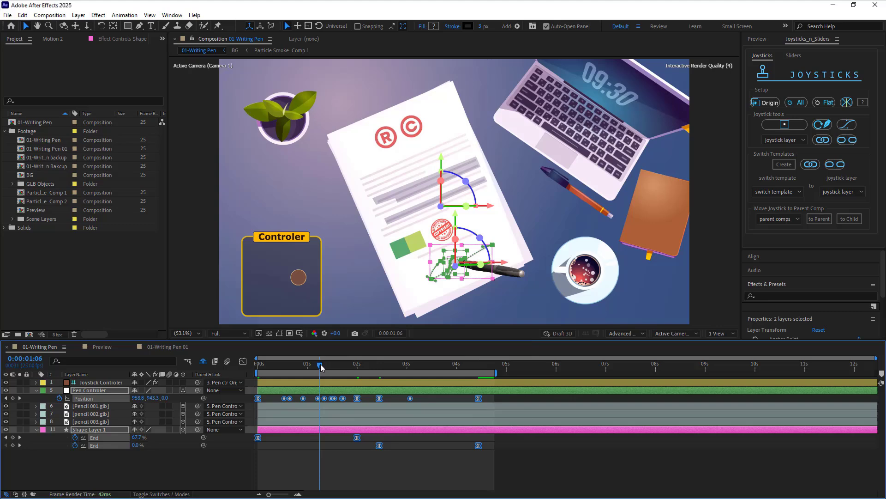
left_click_drag(321, 367, 324, 367)
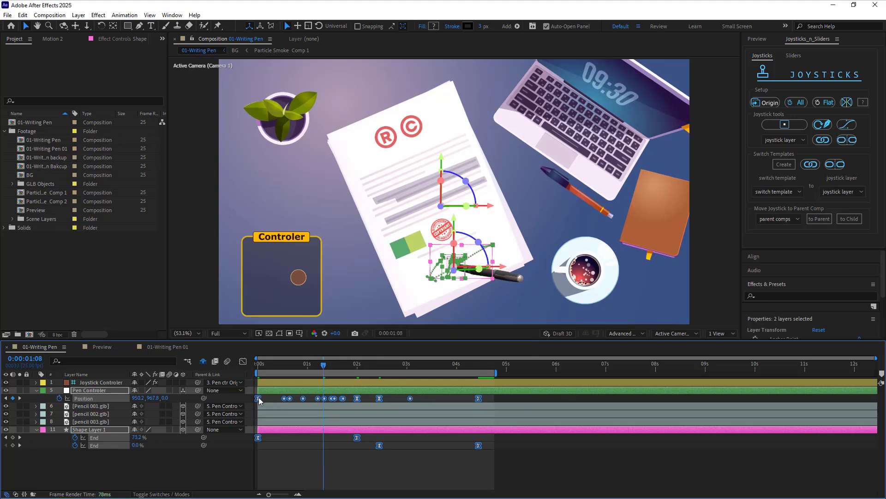
left_click_drag(259, 401, 324, 400)
left_click(310, 447)
left_click_drag(495, 372, 651, 372)
left_click(442, 369)
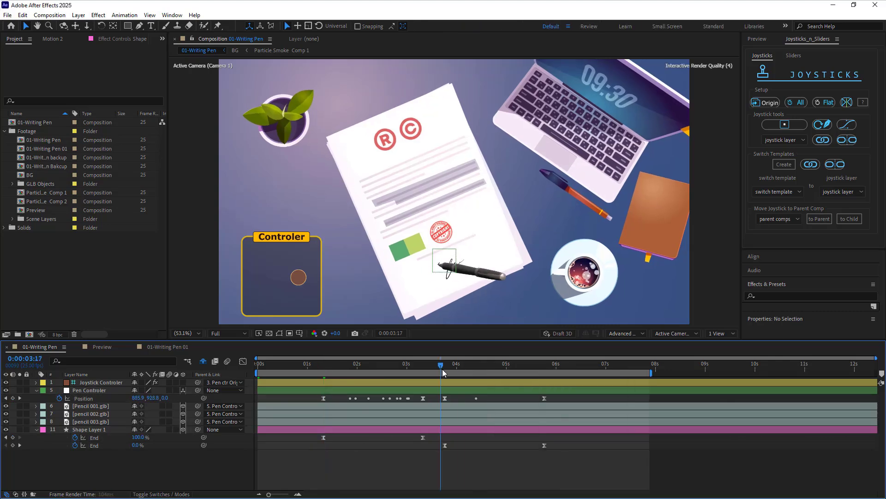
- Give the last pen Position and stroke End keyframes 80% incoming and outgoing influence
mouse_move(442, 369)
left_mouse_down()
mouse_move(544, 371)
mouse_move(445, 381)
left_mouse_up()
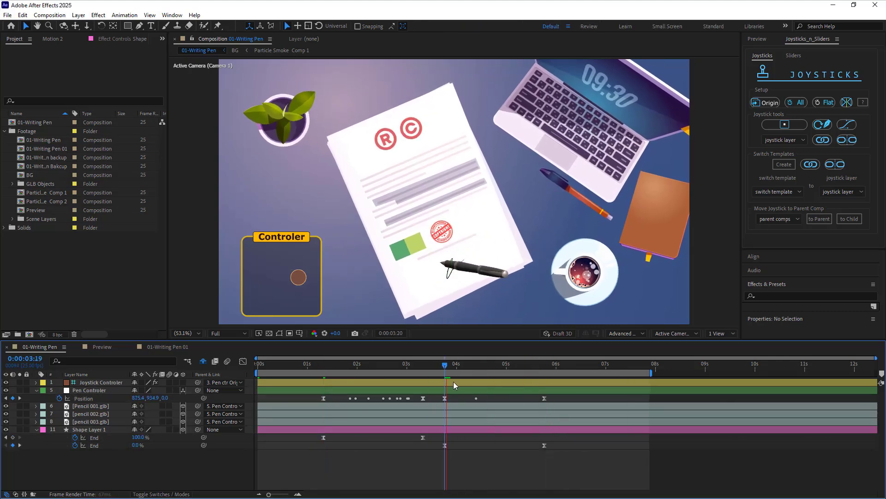
key("space")
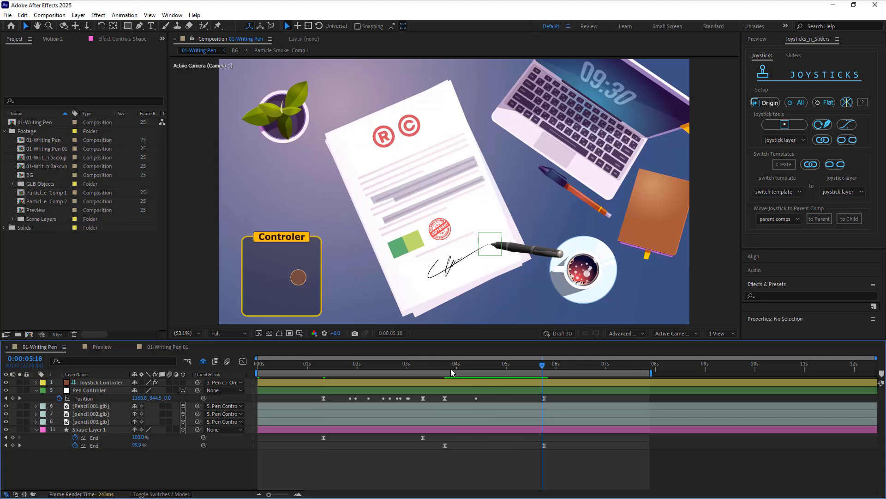
left_click_drag(556, 396, 497, 447)
right_click(497, 447)
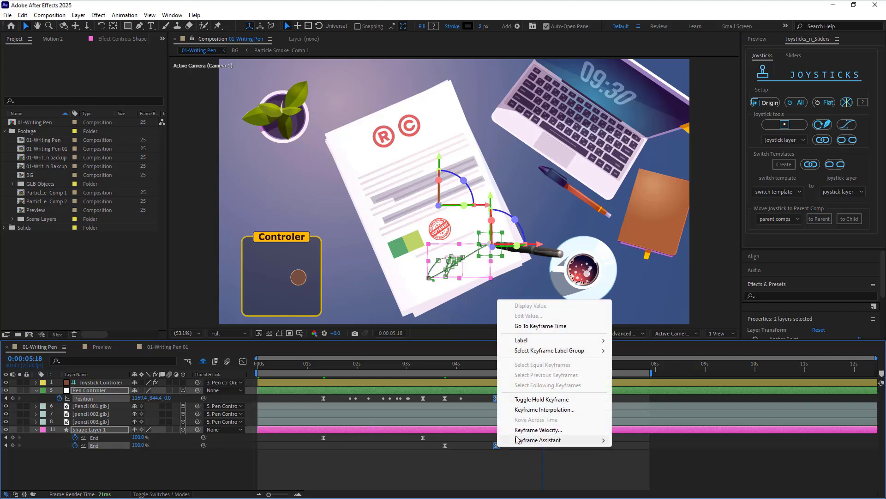
left_click(536, 417)
left_click(435, 324)
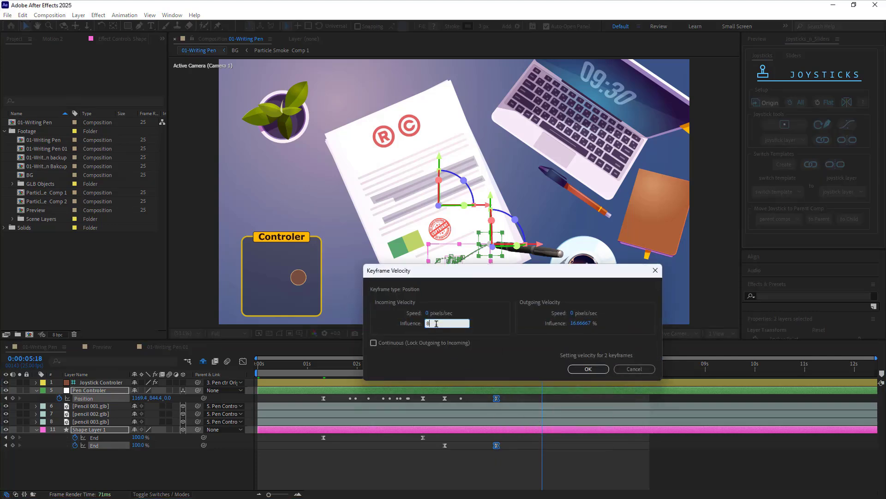
left_click(575, 323)
type("80")
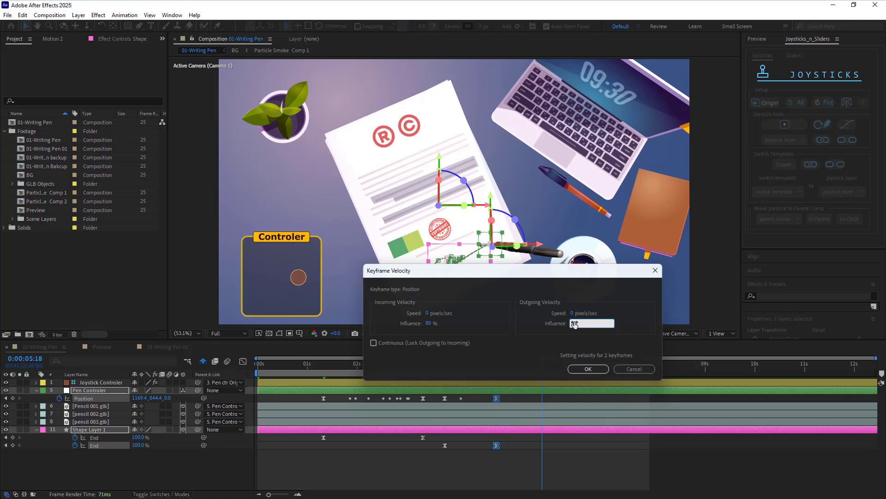
key("Return")
mouse_move(491, 367)
left_mouse_down()
mouse_move(443, 366)
mouse_move(501, 366)
left_mouse_up()
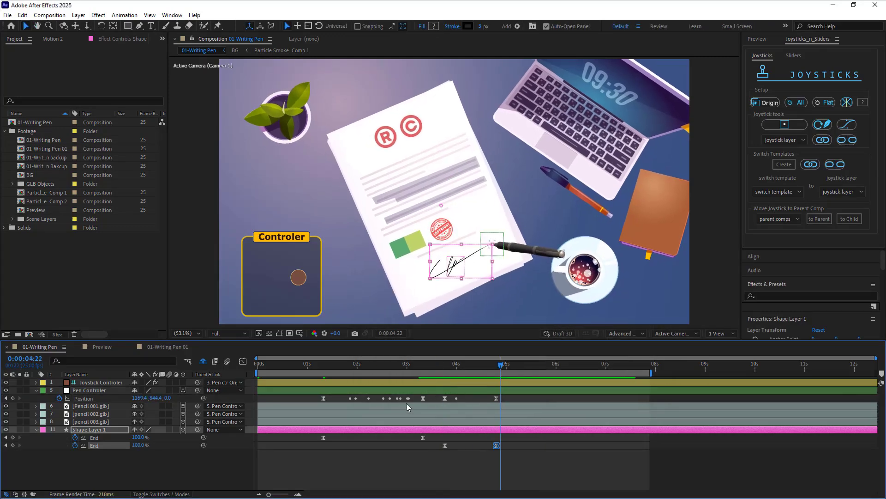
- Move the Pen Controler further left at frame 0
left_click(261, 368)
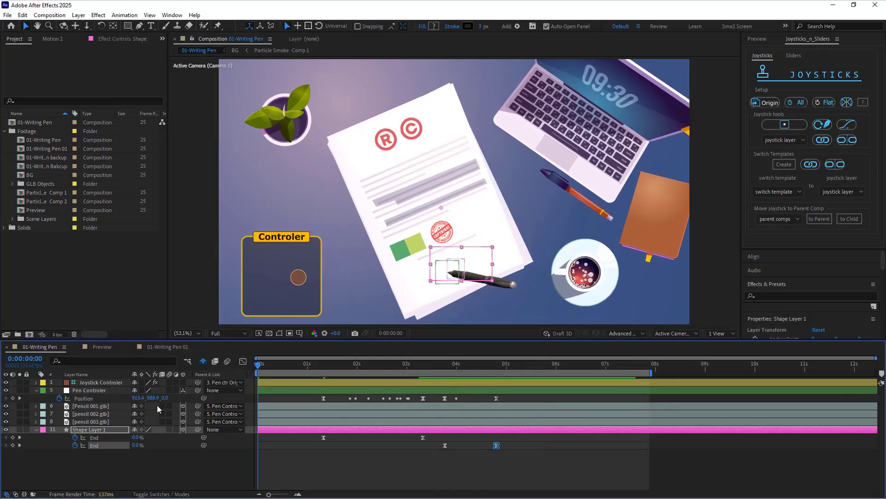
left_click(97, 390)
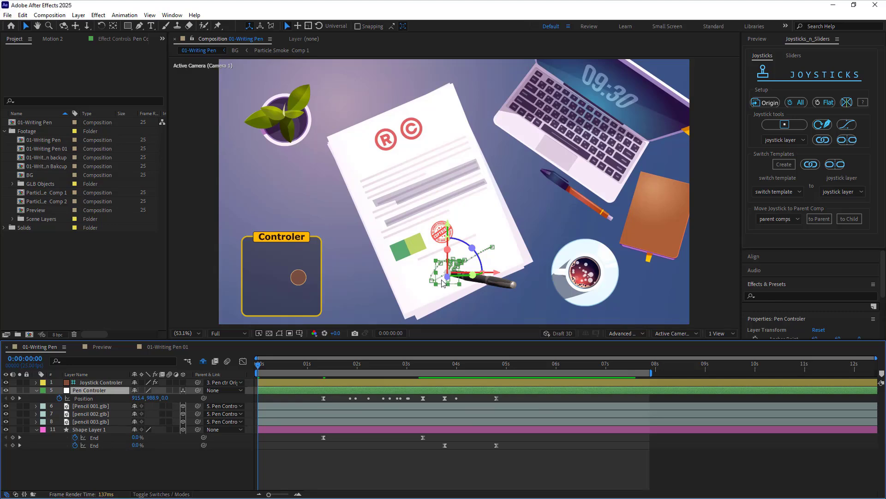
left_click_drag(441, 280, 352, 280)
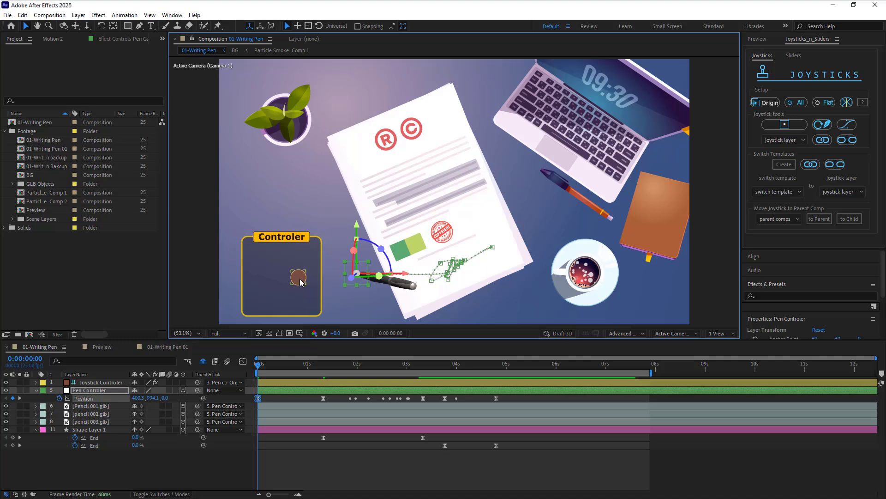
- Tilt the Joystick Controler knob up-left at frame 0 and play back the opening move
left_click(300, 277)
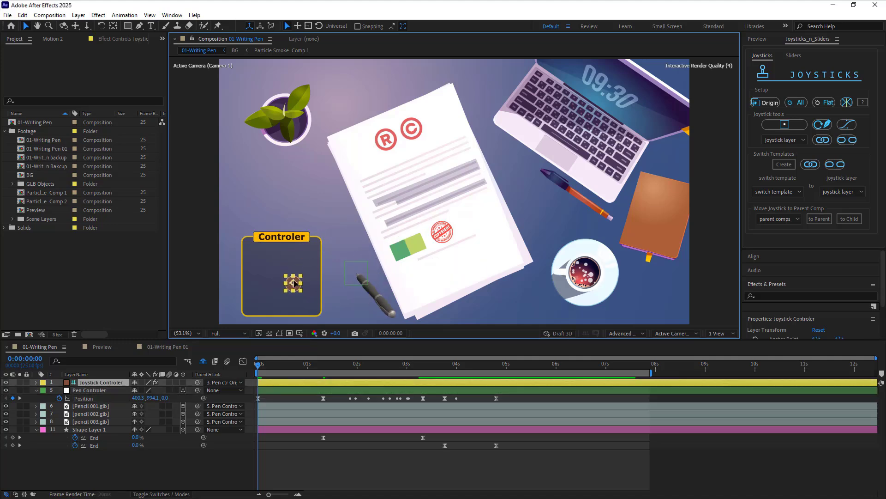
key("p")
left_click(325, 365)
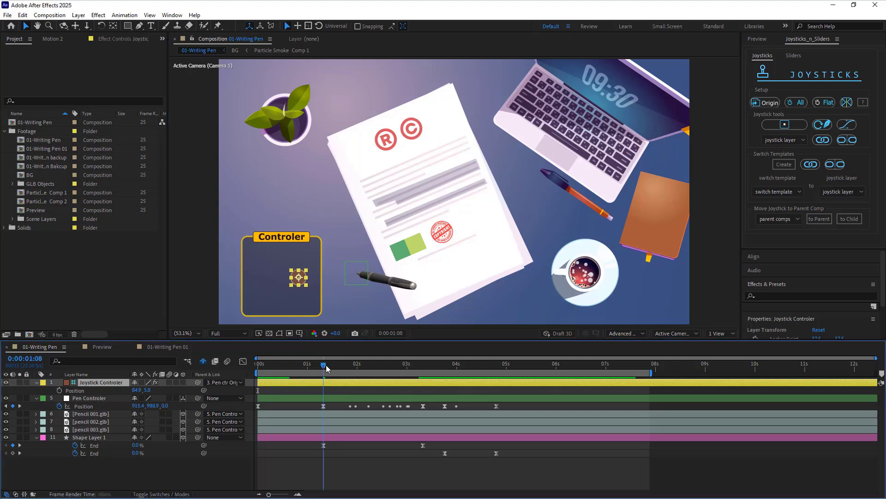
left_click_drag(301, 365, 248, 371)
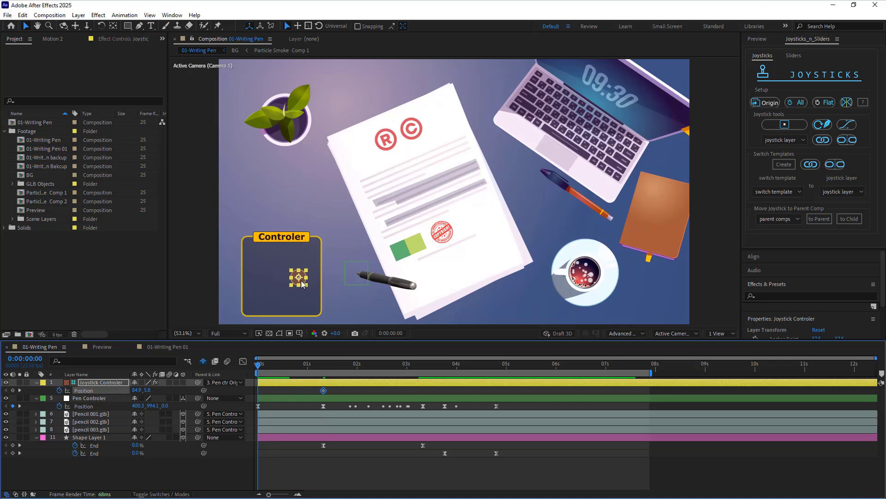
left_click_drag(302, 283, 249, 250)
key("space")
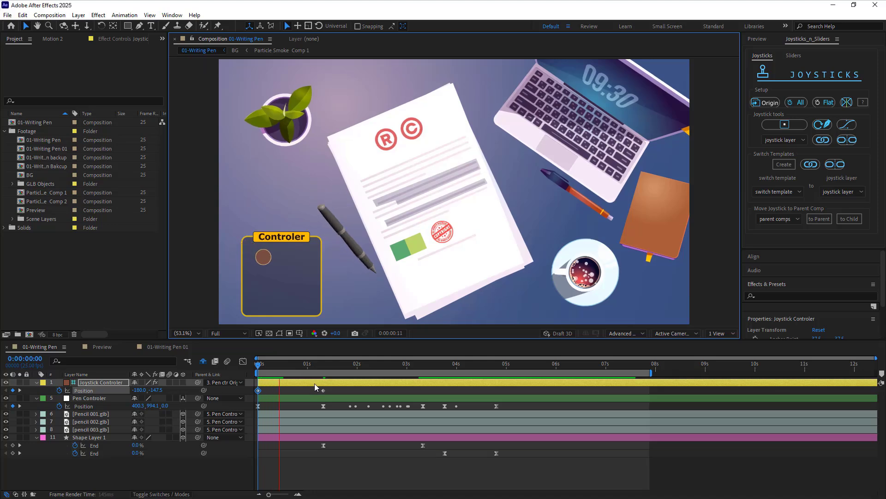
left_click(318, 365)
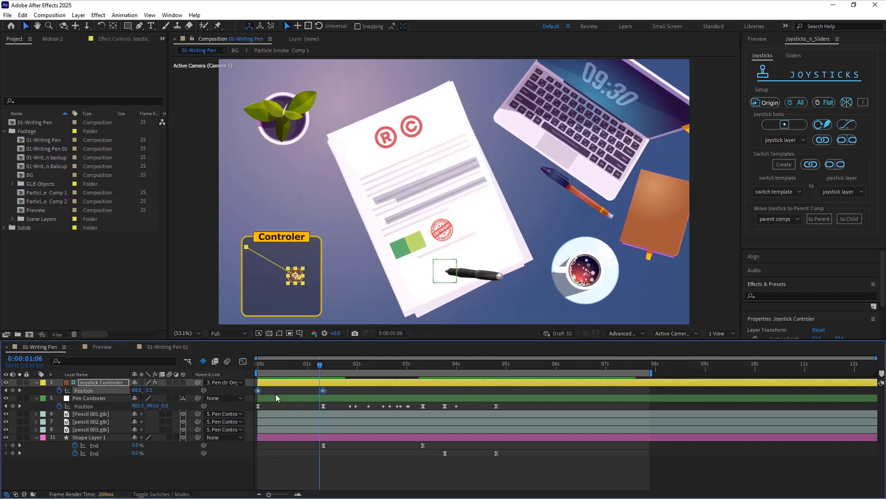
- Apply Easy Ease to the joystick's position keyframes
right_click(323, 391)
mouse_move(385, 383)
left_click(481, 414)
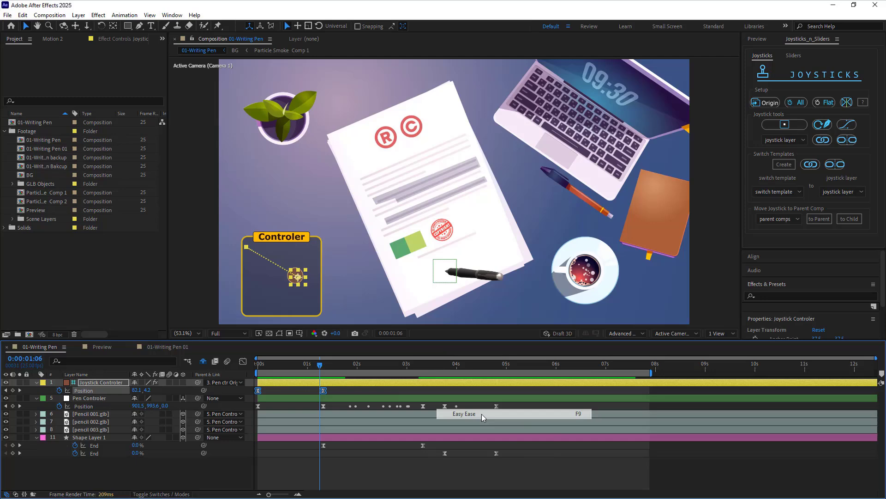
left_click_drag(330, 386, 317, 453)
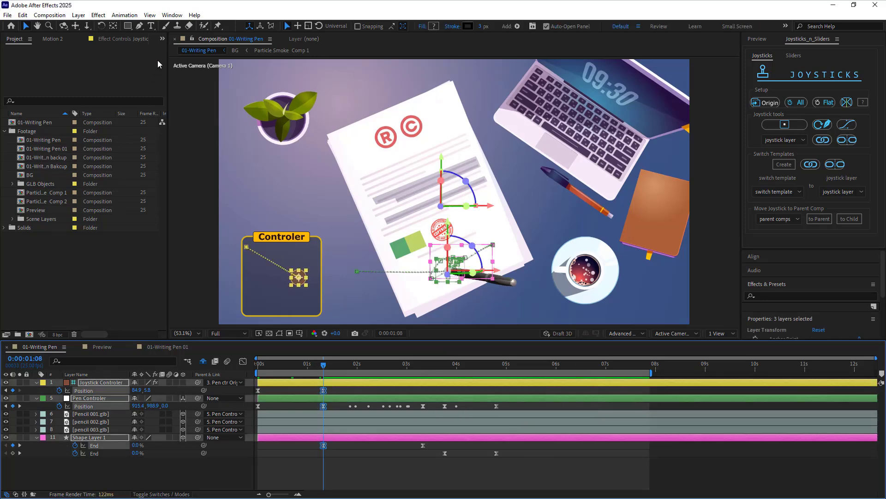
- Apply a Motion 2 burst ease at strength 80 to the pen's opening keyframes and preview it
left_click(162, 40)
left_click(181, 57)
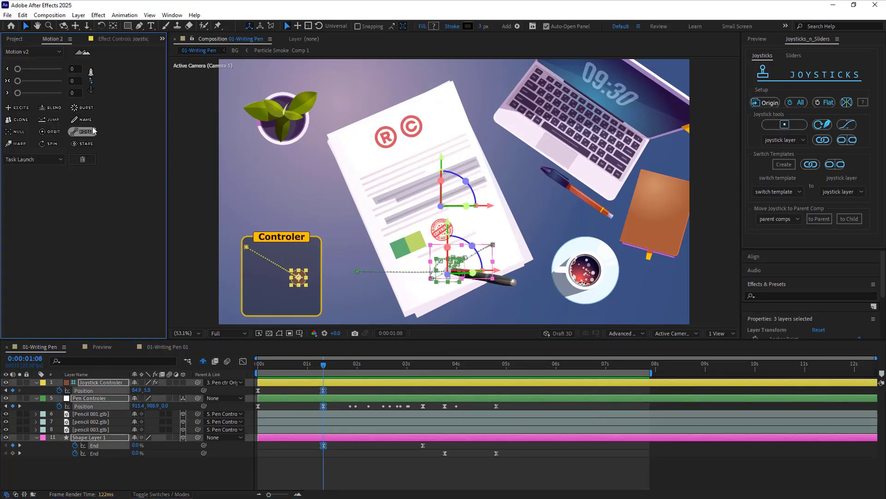
left_click_drag(51, 79, 55, 82)
left_click(72, 107)
key("space")
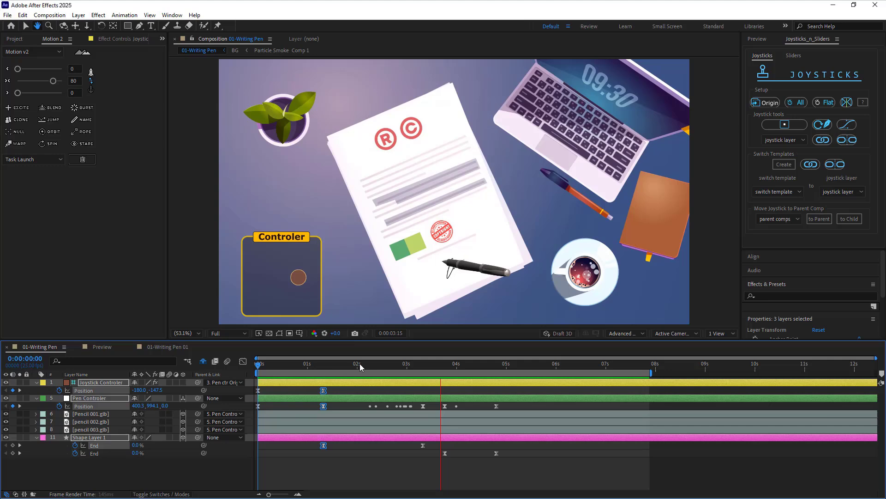
- Key the first joystick tilts from about 1:19 as the pen starts writing
left_click_drag(359, 364, 322, 373)
key("ctrl+shift+a")
left_click(324, 370)
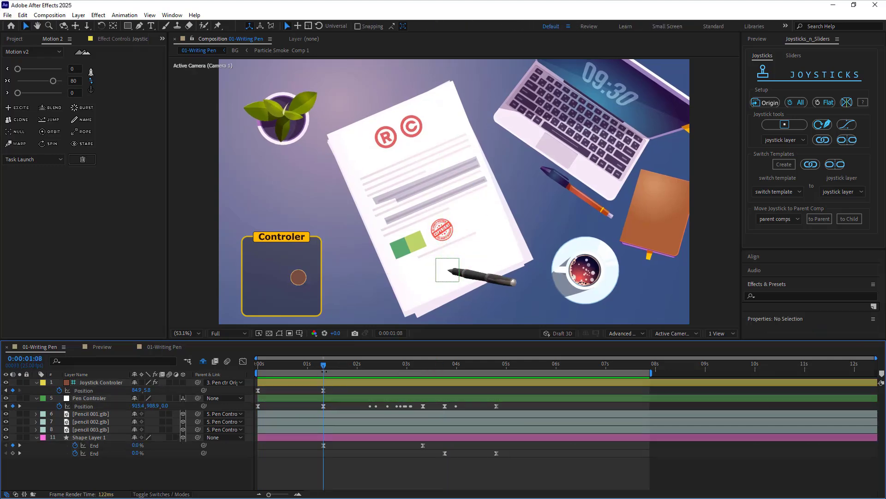
left_click_drag(323, 367, 371, 365)
left_click_drag(298, 277, 299, 277)
left_click_drag(397, 364, 400, 364)
left_click_drag(296, 276, 290, 280)
- Continue keying joystick tilts along the signature up to 4:20, ending at 65.0, -1.6
left_click_drag(406, 365, 415, 365)
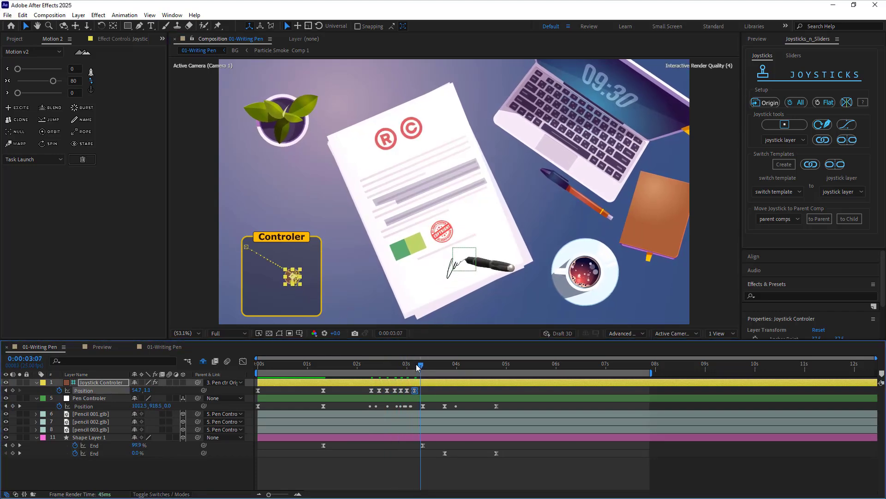
left_click_drag(293, 277, 292, 277)
left_click_drag(415, 365, 424, 370)
left_click_drag(293, 277, 305, 283)
left_click_drag(424, 364, 496, 365)
left_click(497, 402)
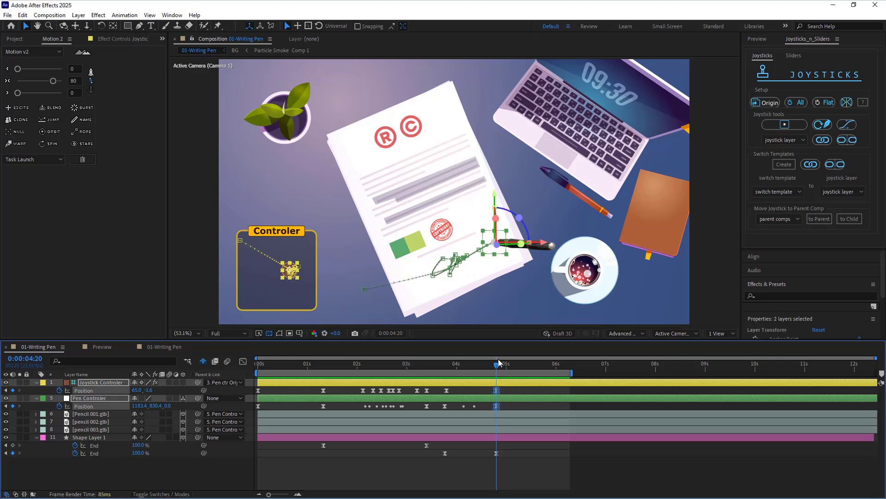
- Copy the 4:20 pose keyframes and paste them at 5:00 to hold the signing pose
key("ctrl+c")
key("Page_Down")
key("Page_Down")
key("Page_Down")
key("Page_Down")
key("Page_Down")
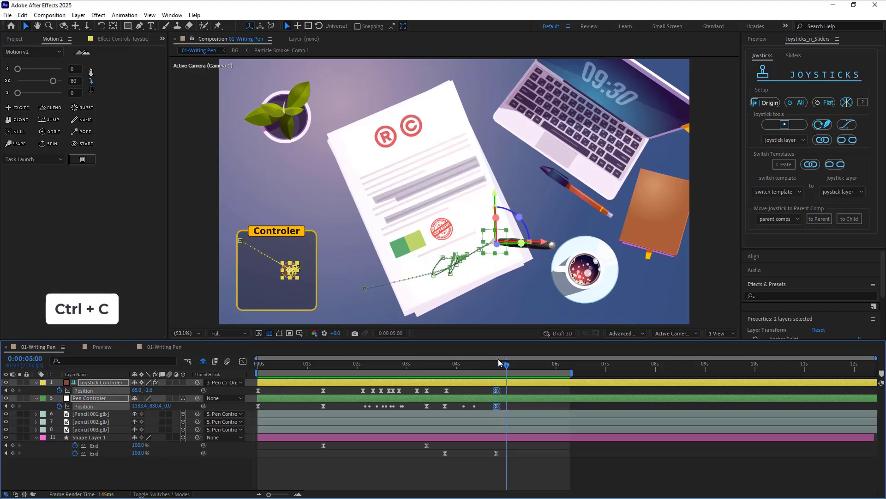
key("ctrl+v")
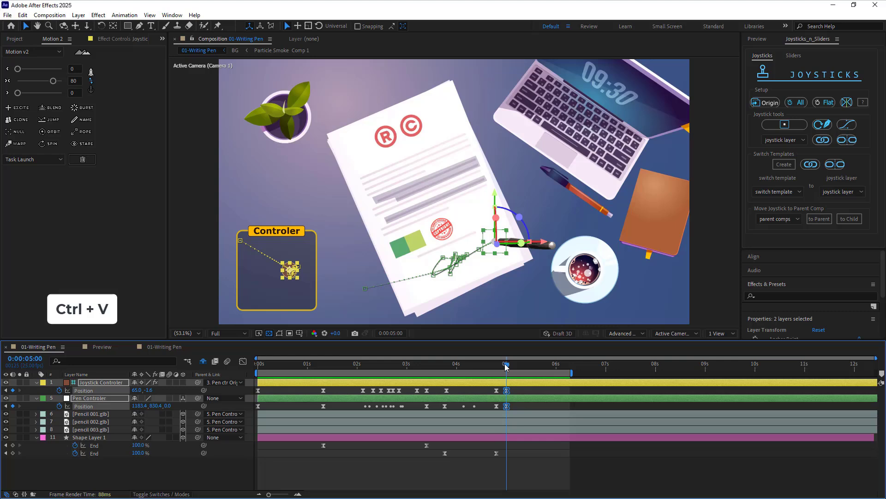
- At 6:02, move the pen up-right to 1416.0, 715.7, tilt the joystick top-left, and preview from the start
key("Page_Down")
key("Page_Down")
key("Page_Down")
left_click(559, 373)
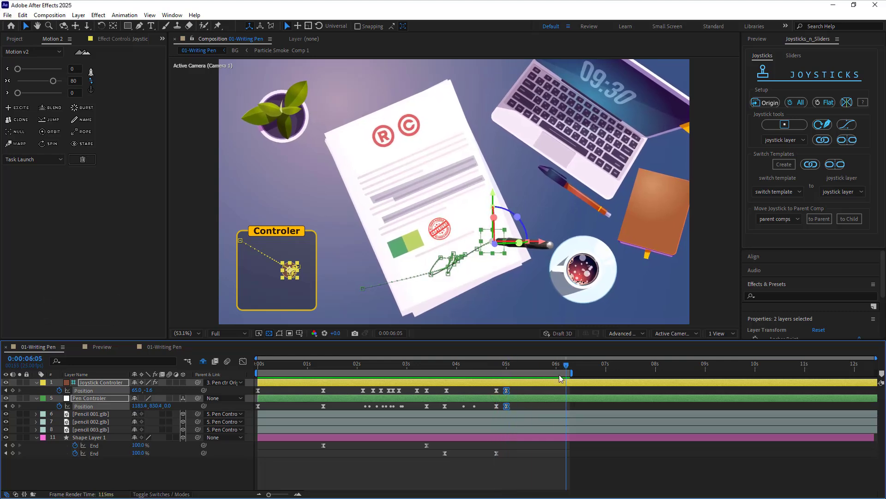
left_click(534, 405)
left_click(530, 398)
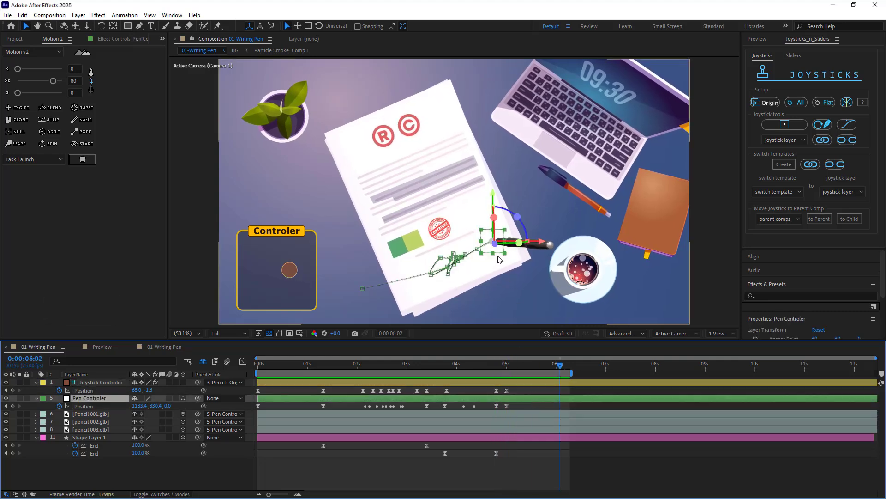
left_click_drag(493, 245, 530, 226)
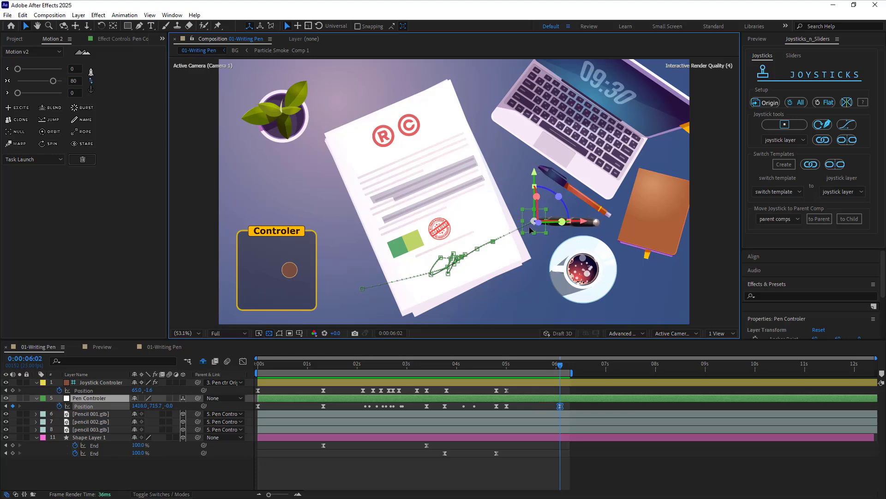
left_click_drag(289, 270, 247, 244)
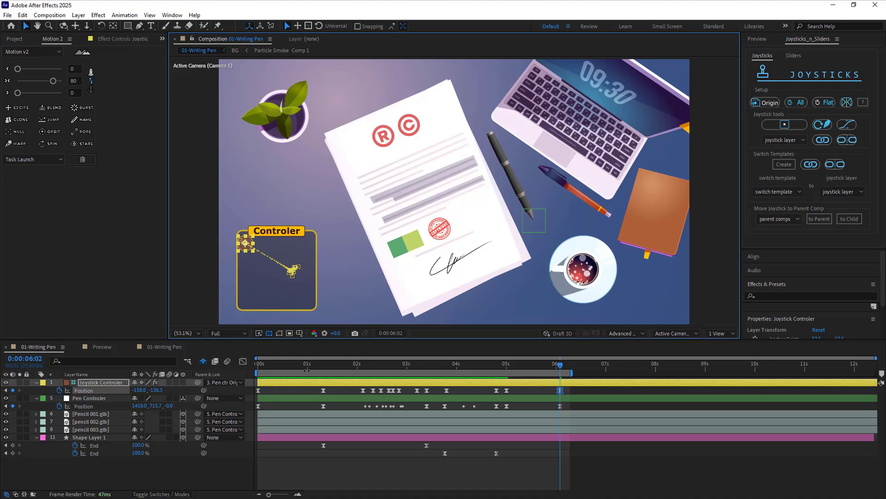
left_click(258, 370)
key("space")
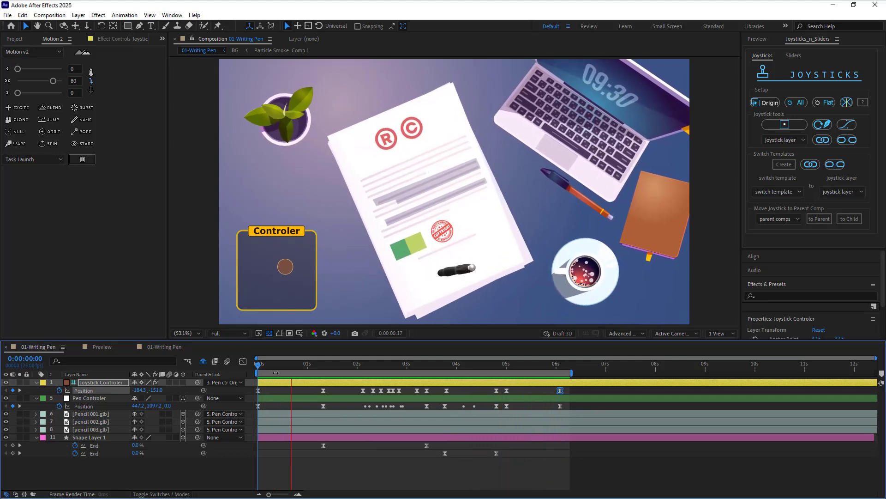
- Try pencil-02 and pencil-01 in the Joystick Controler's pen dropdown, return to pencil-03, and replay
key("space")
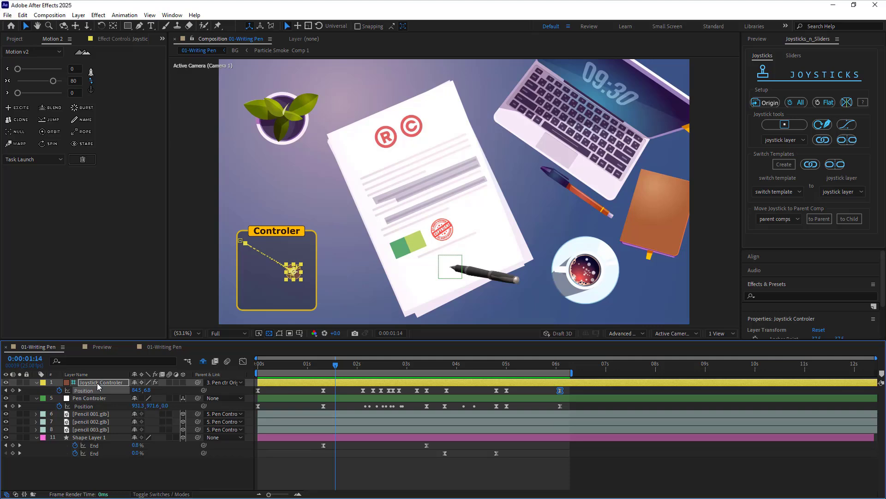
left_click(97, 383)
left_click(99, 40)
left_click(114, 82)
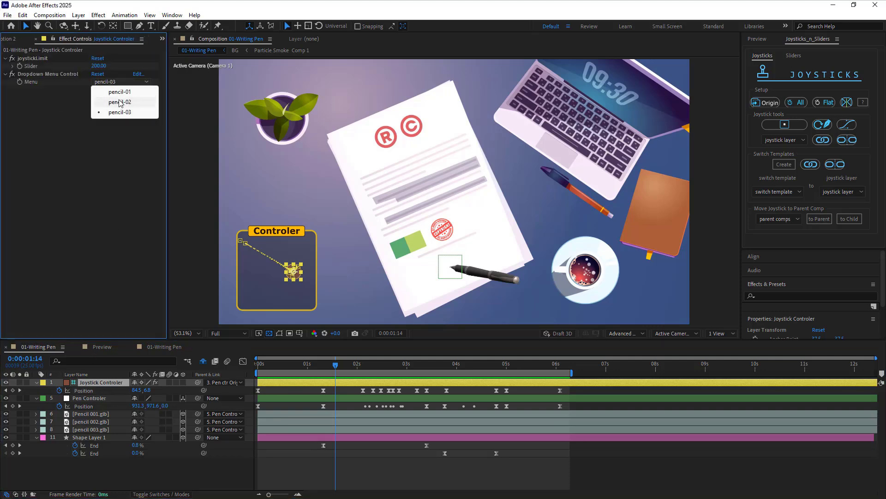
left_click(118, 103)
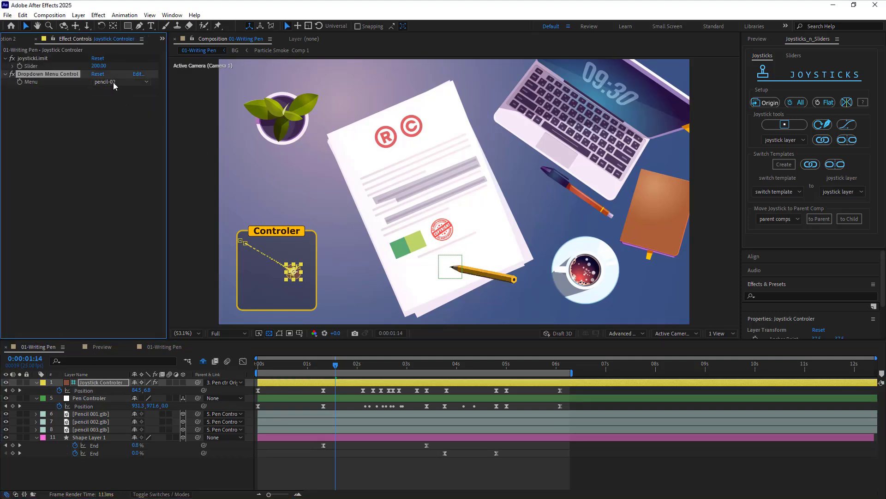
left_click(113, 82)
left_click(111, 92)
left_click(113, 82)
left_click(119, 112)
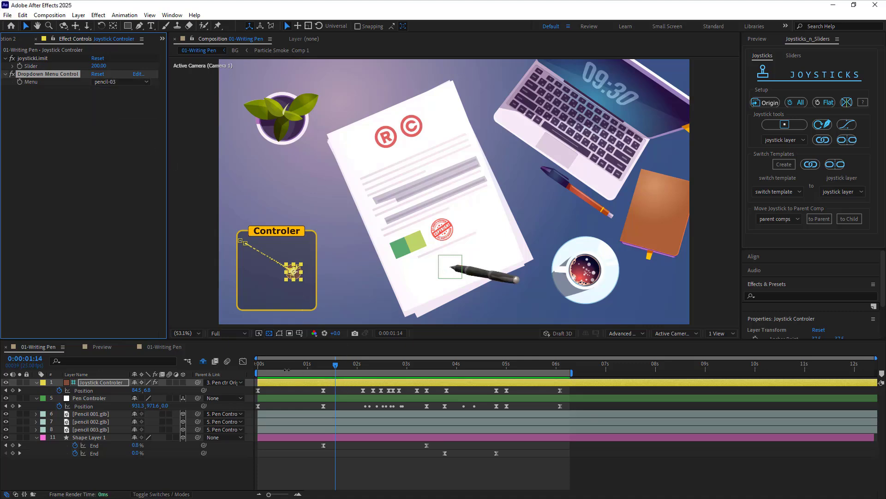
key("space")
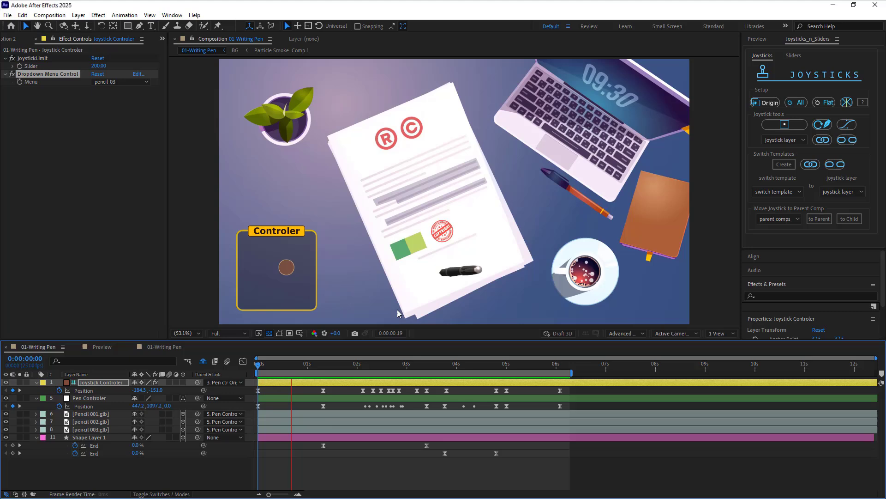